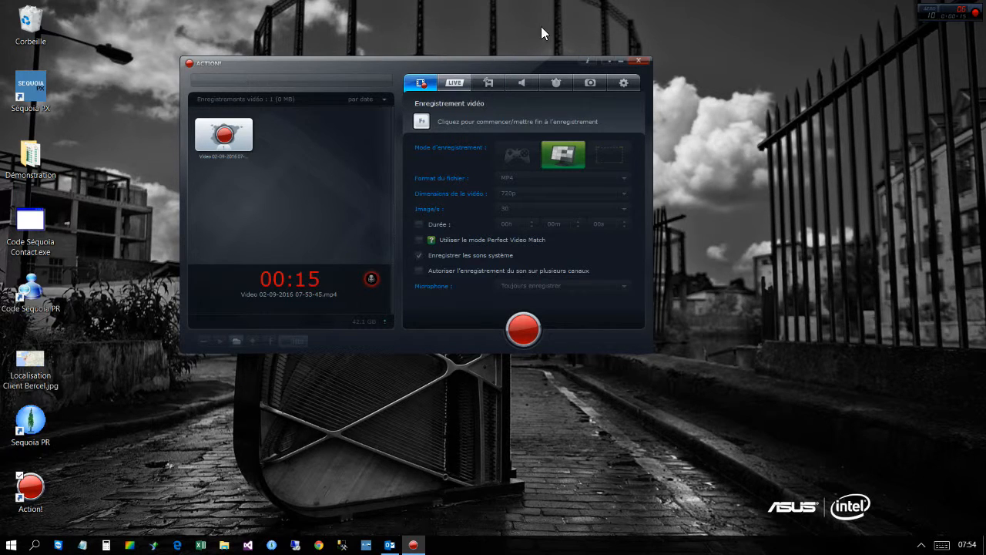
Step: Launch Séquoia PX and log in to the SEQUOIA_PX database with the saved connection settings
{"action": "left_click", "coordinate": [612, 60]}
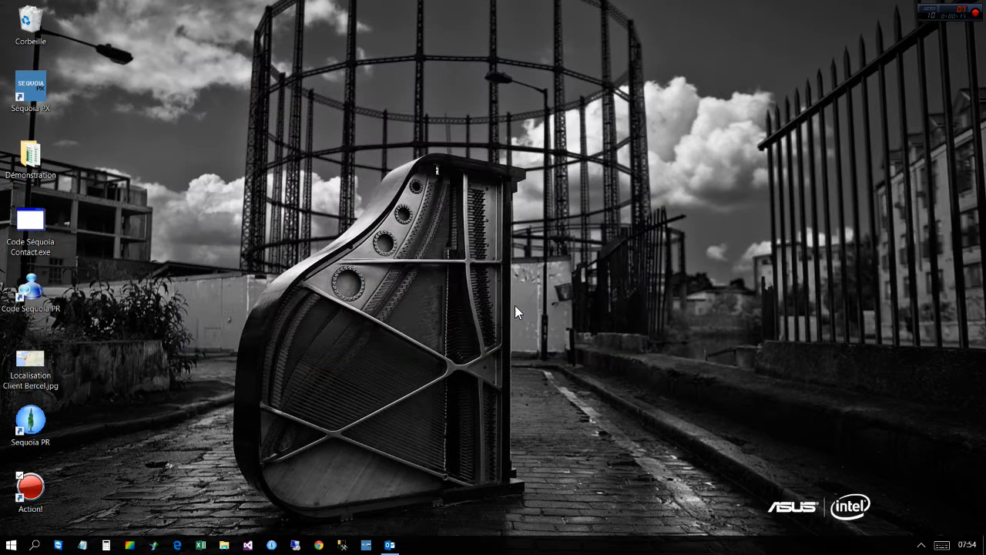
{"action": "left_click", "coordinate": [372, 547]}
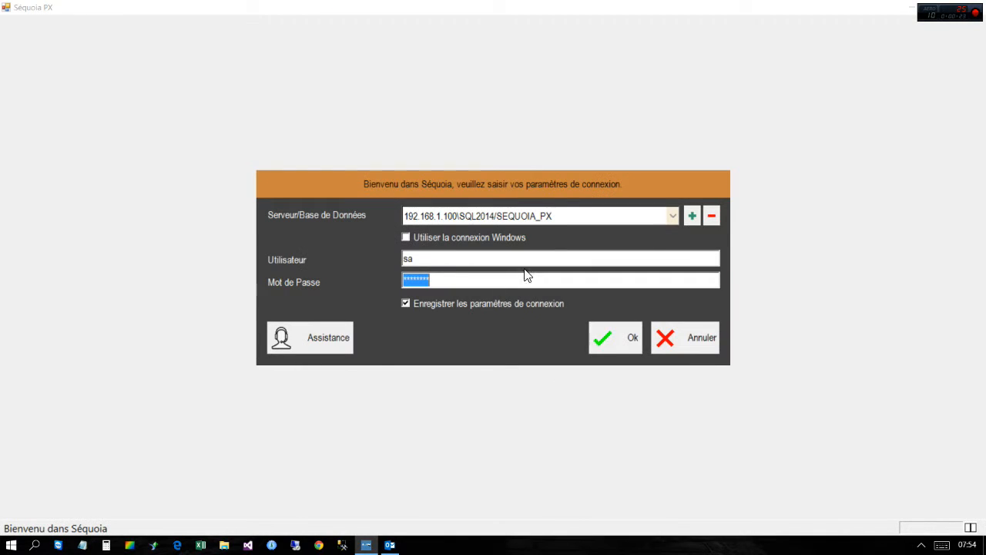
{"action": "key", "text": "Return"}
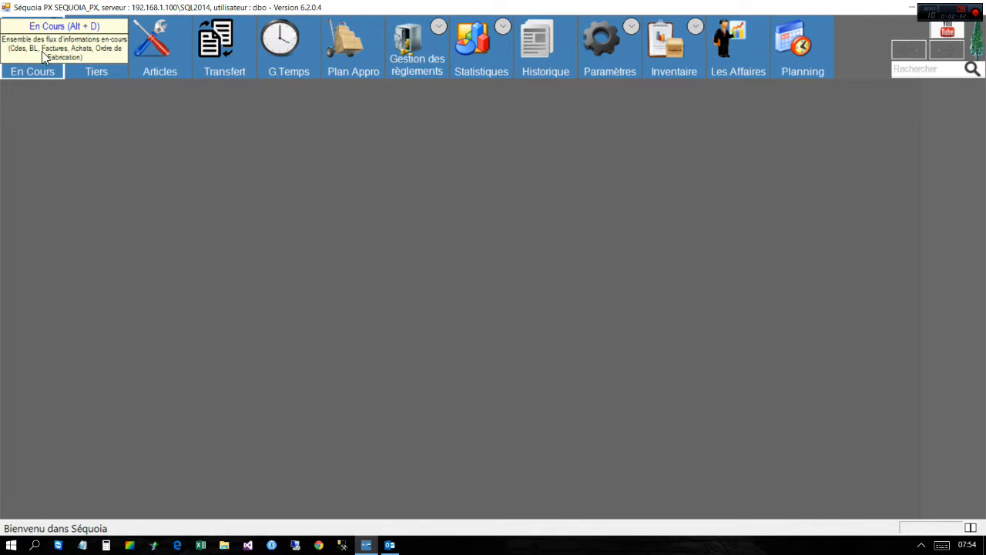
Step: Open the sales quotes (Devis) from the current documents (En Cours)
{"action": "left_click", "coordinate": [51, 40]}
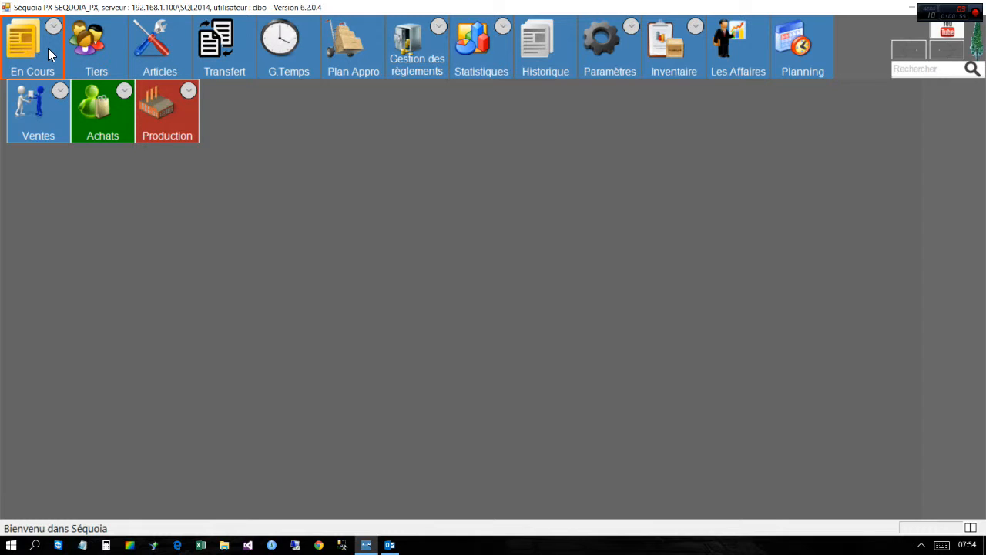
{"action": "left_click", "coordinate": [59, 91]}
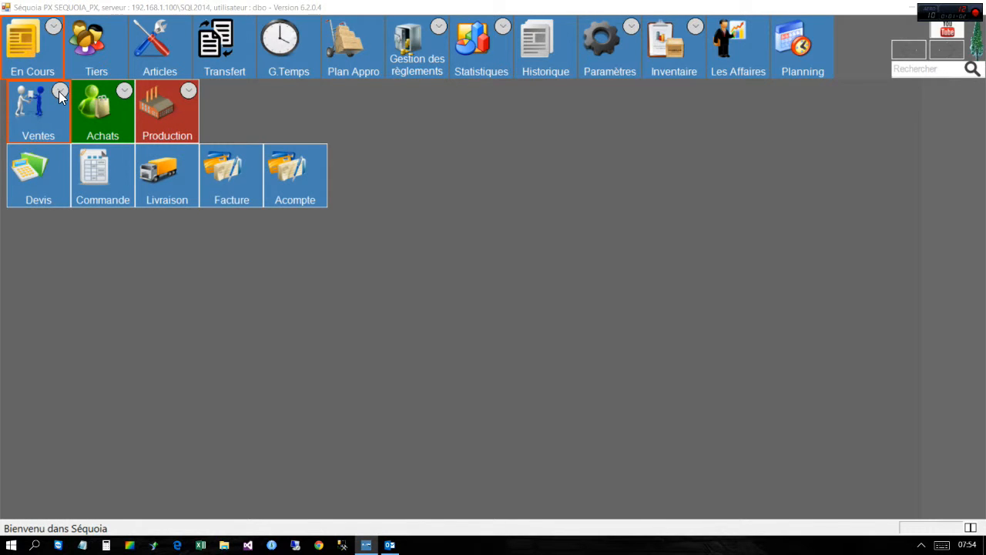
{"action": "left_click", "coordinate": [41, 181]}
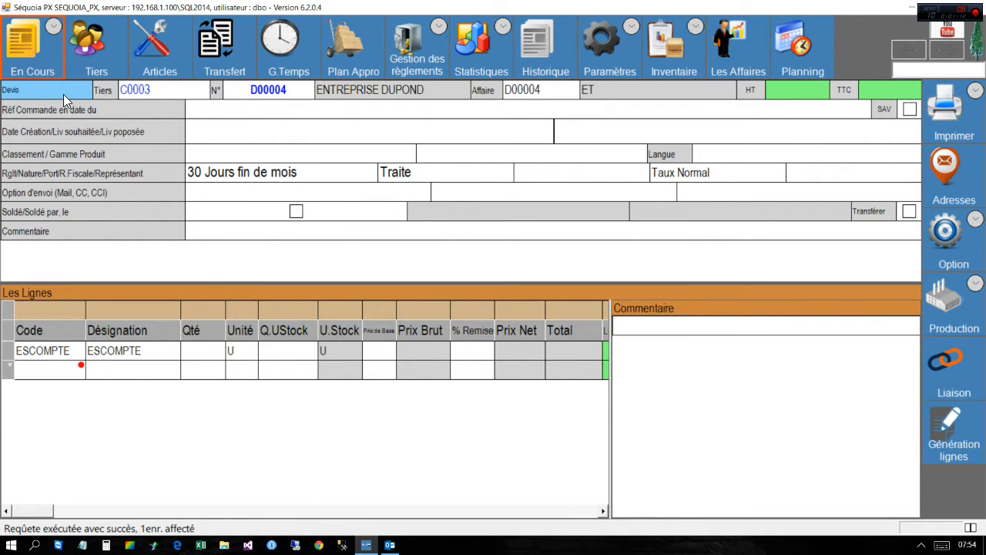
Step: Open the sales quotes a second time so they display side by side on the second screen
{"action": "left_click", "coordinate": [28, 46]}
{"action": "mouse_move", "coordinate": [56, 131]}
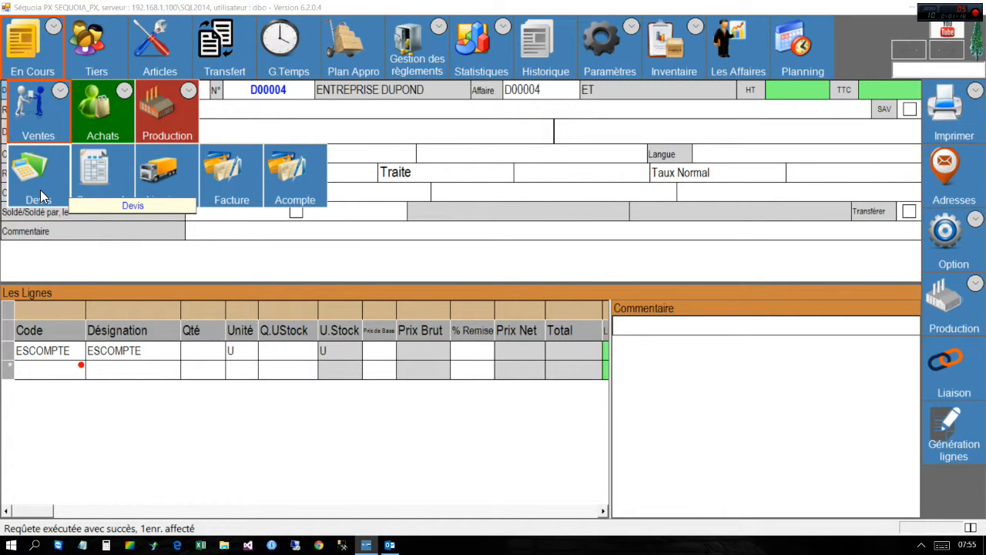
{"action": "left_click", "coordinate": [39, 182]}
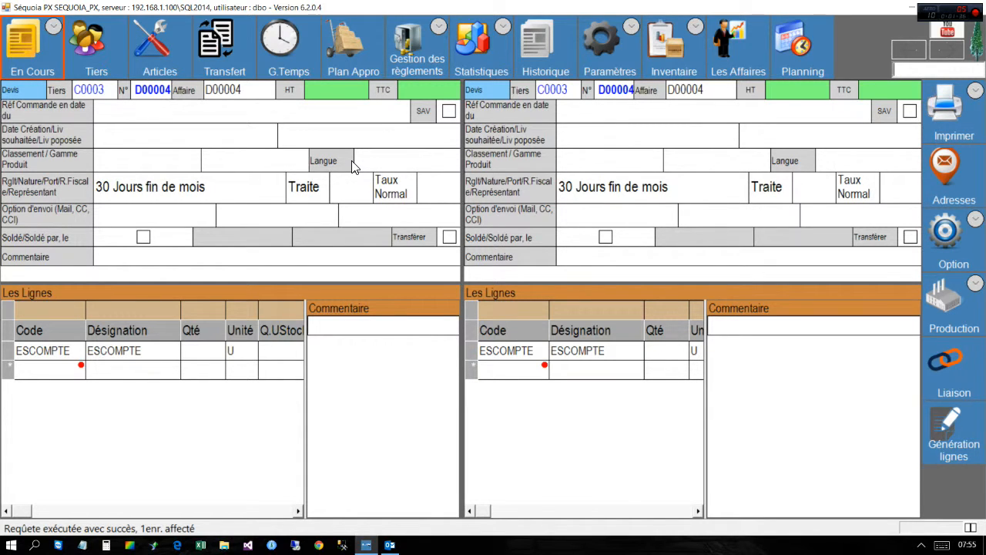
Step: Display the customer record linked to quote D00004 beside it, and list that customer's documents by header
{"action": "left_click", "coordinate": [236, 146]}
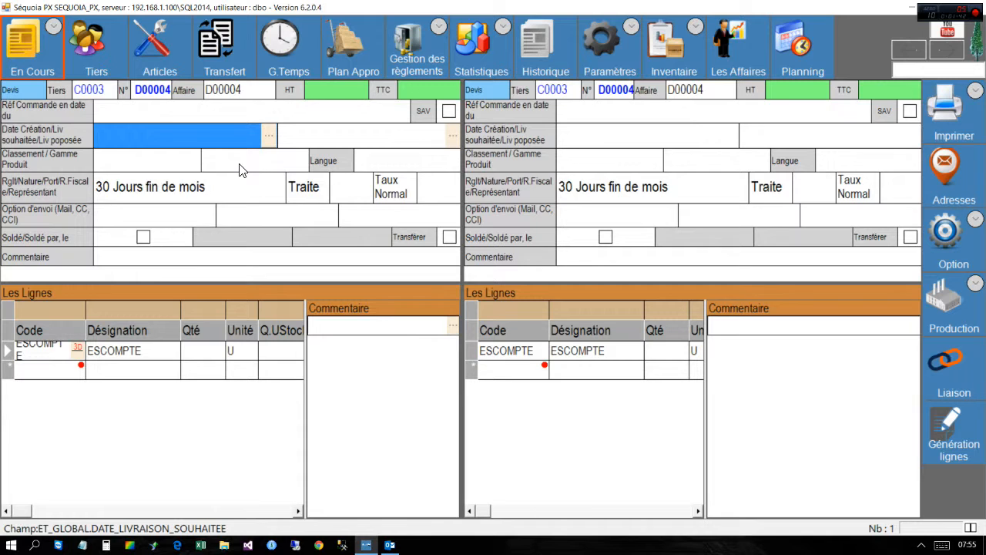
{"action": "left_click", "coordinate": [89, 93]}
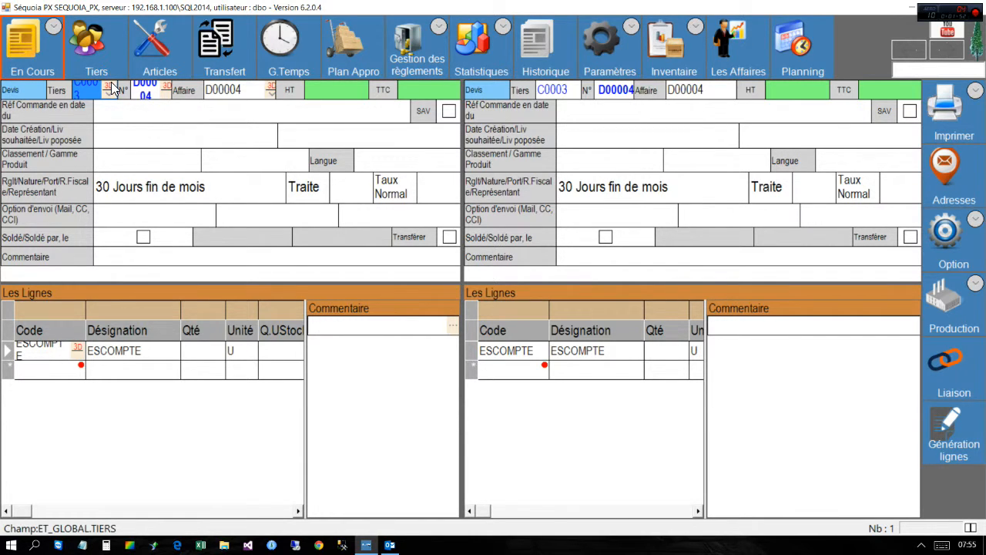
{"action": "left_click", "coordinate": [111, 82]}
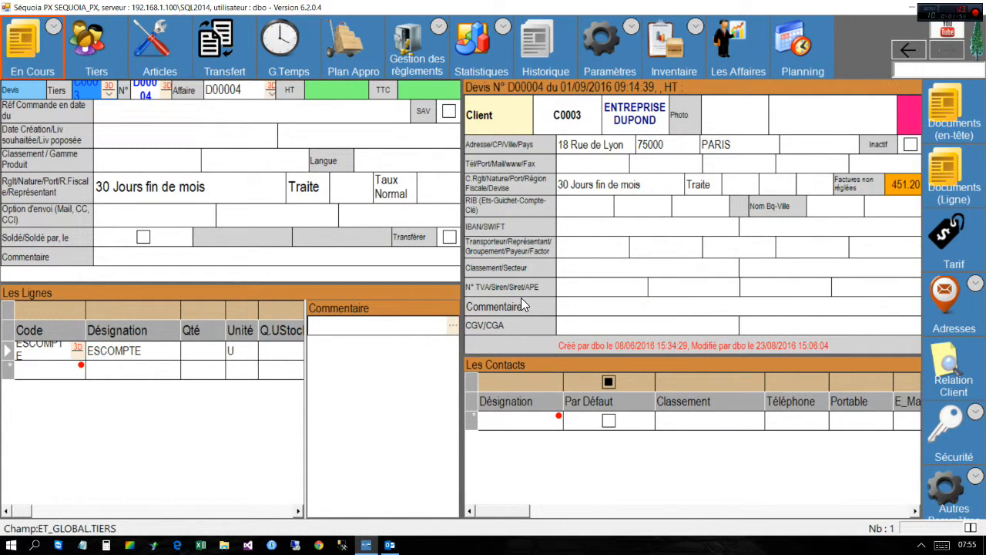
{"action": "left_click", "coordinate": [664, 252]}
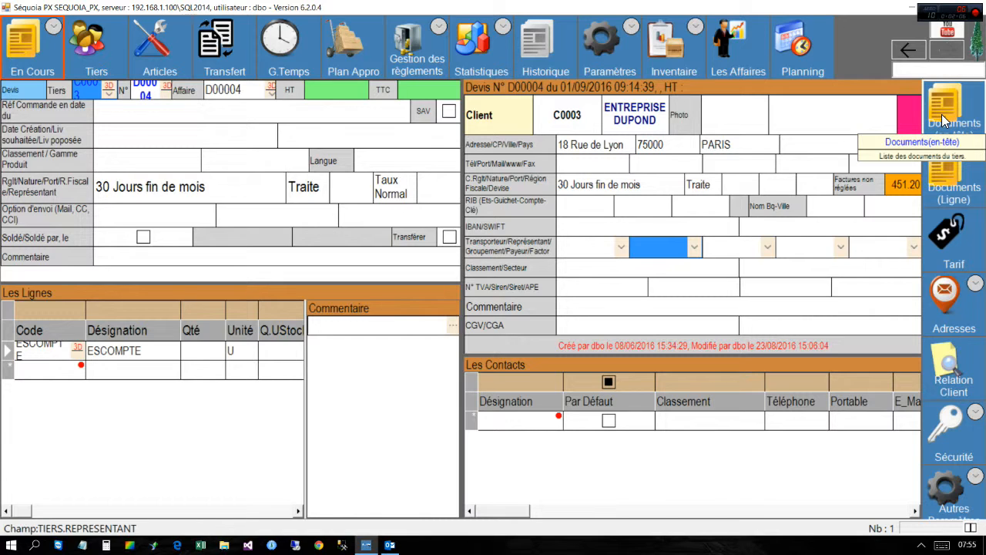
{"action": "left_click", "coordinate": [943, 120]}
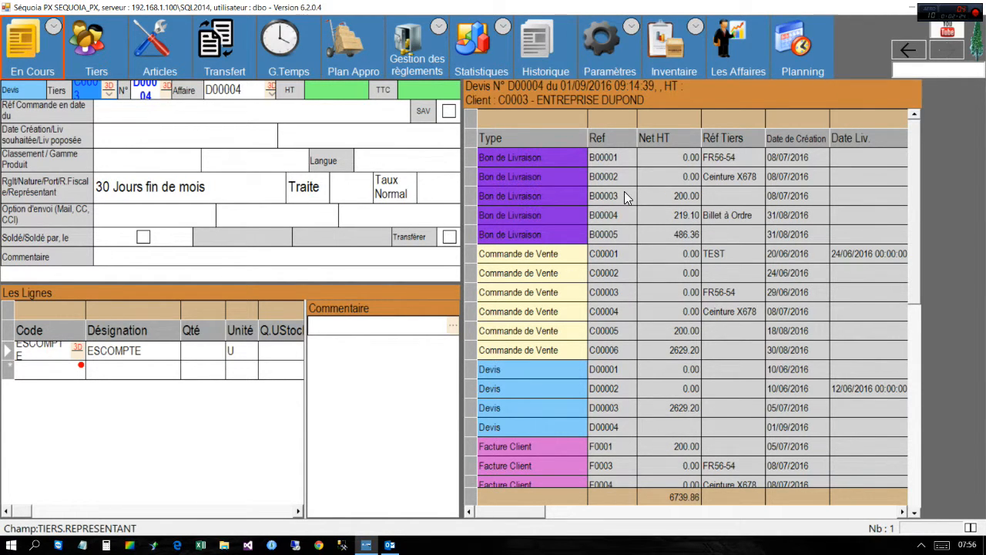
Step: Hide and redisplay the second screen, and open customer invoice F0001 from the document list
{"action": "left_click", "coordinate": [975, 531]}
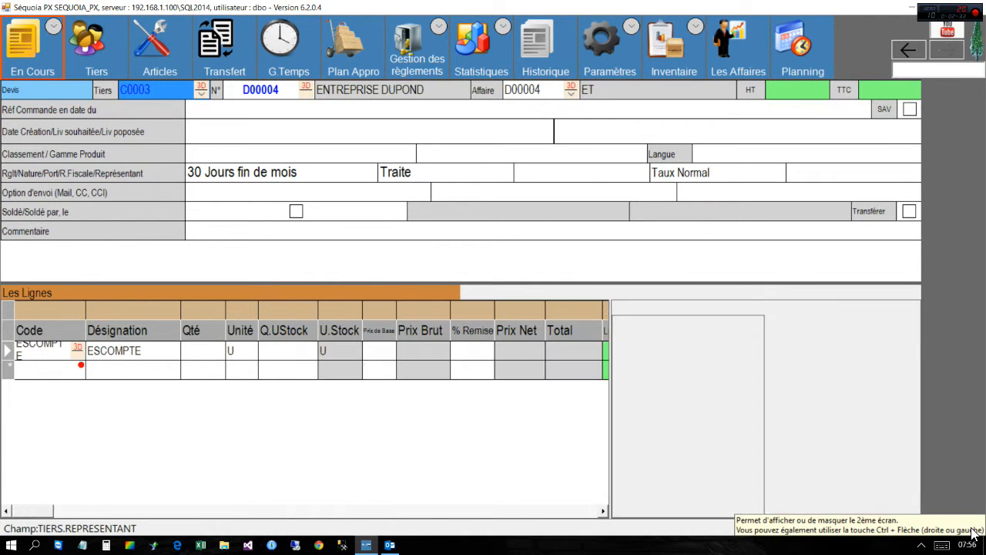
{"action": "left_click", "coordinate": [975, 531]}
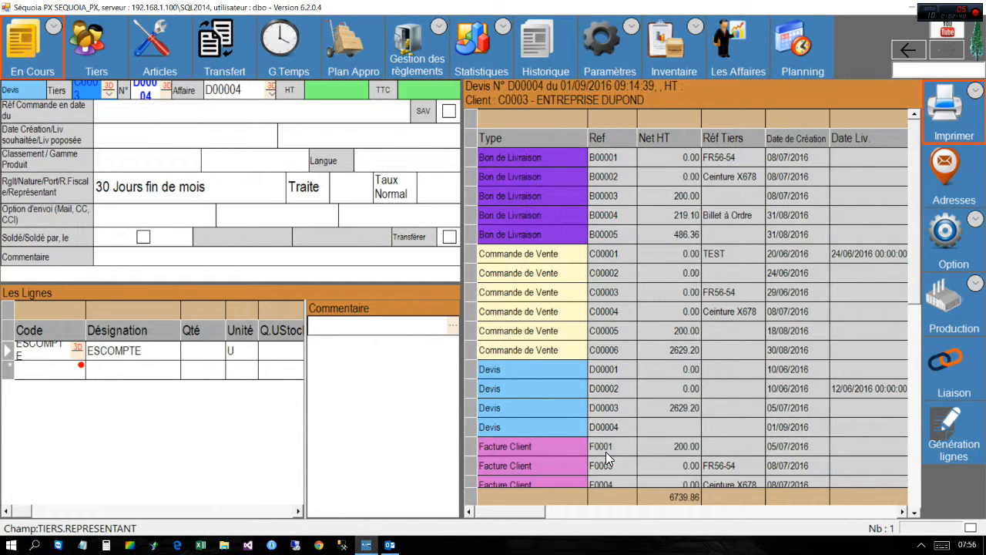
{"action": "double_click", "coordinate": [606, 452]}
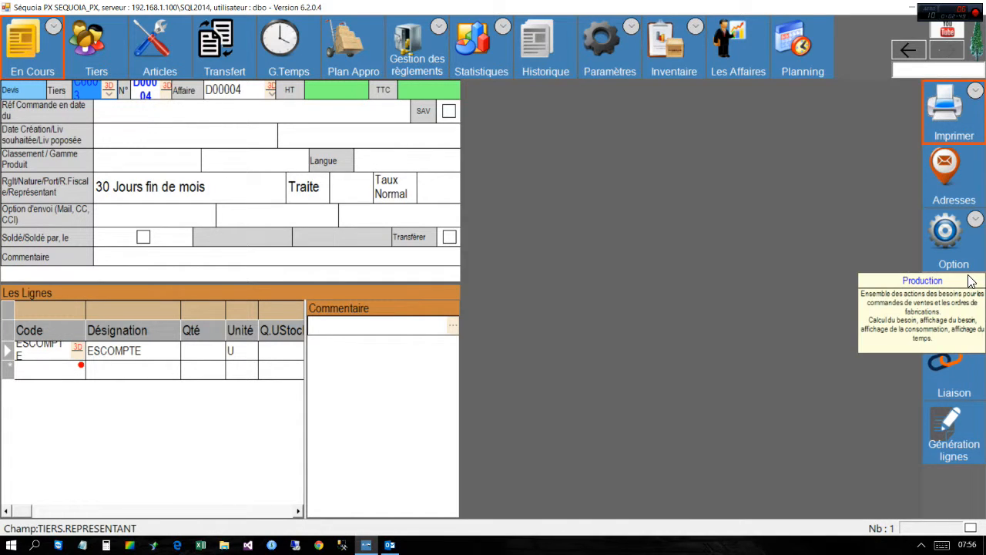
Step: Create a new quote (Devis) record and assign the customer ENTREPRISE DUPOND, searching with "dup"
{"action": "left_click", "coordinate": [226, 111]}
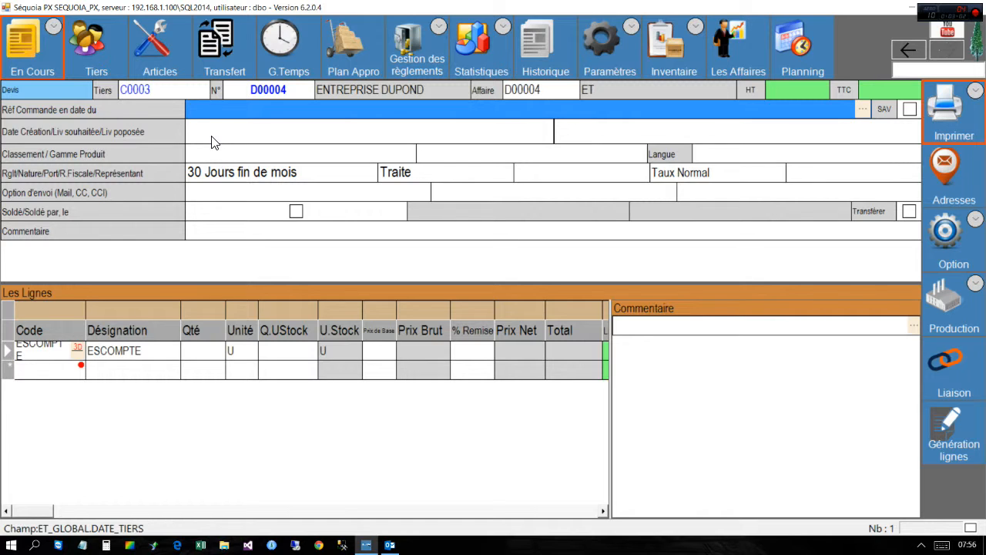
{"action": "right_click", "coordinate": [215, 142]}
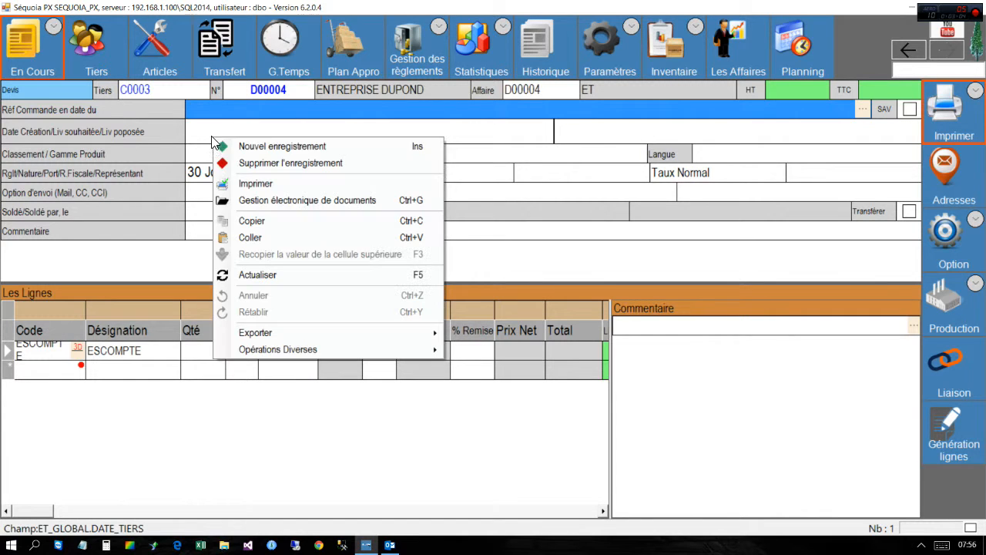
{"action": "left_click", "coordinate": [269, 146]}
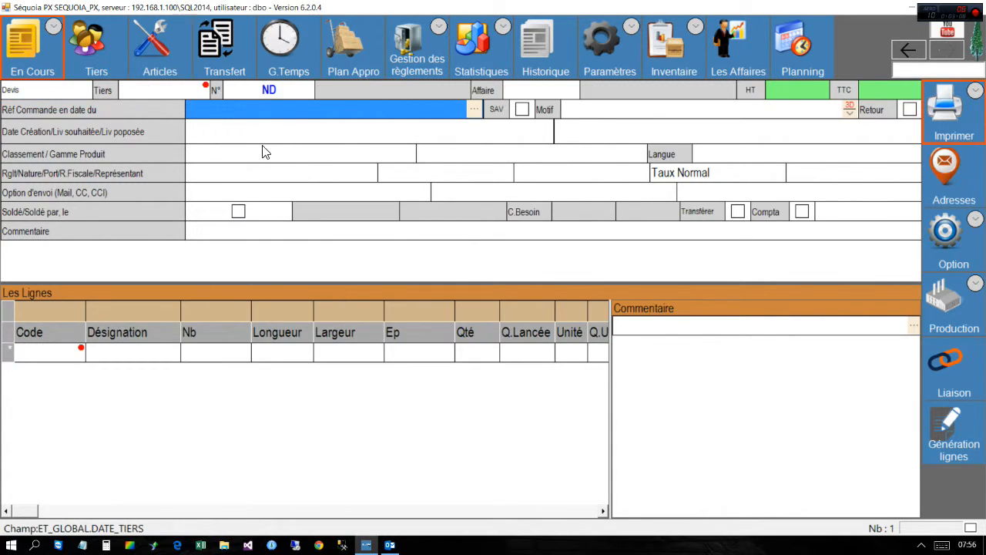
{"action": "left_click", "coordinate": [40, 93]}
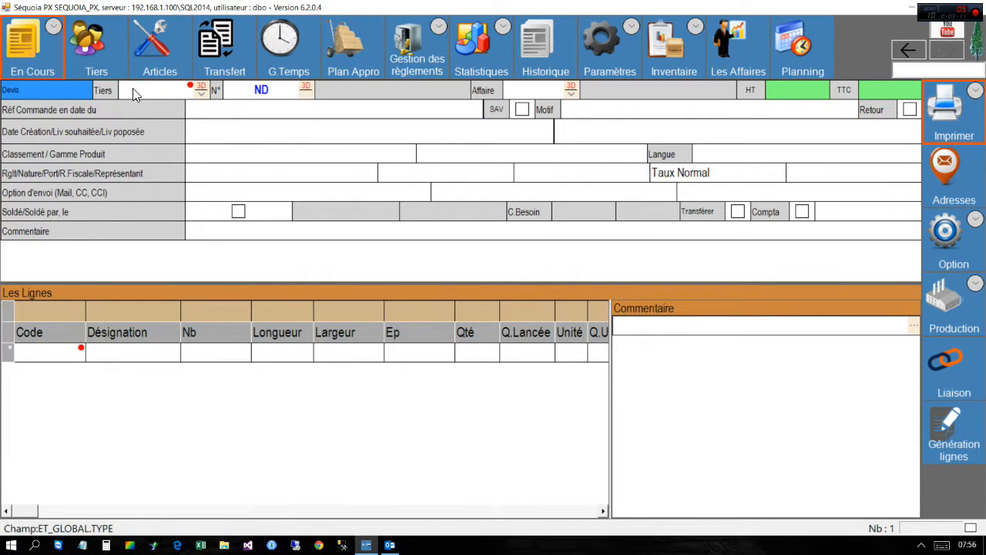
{"action": "left_click", "coordinate": [171, 95]}
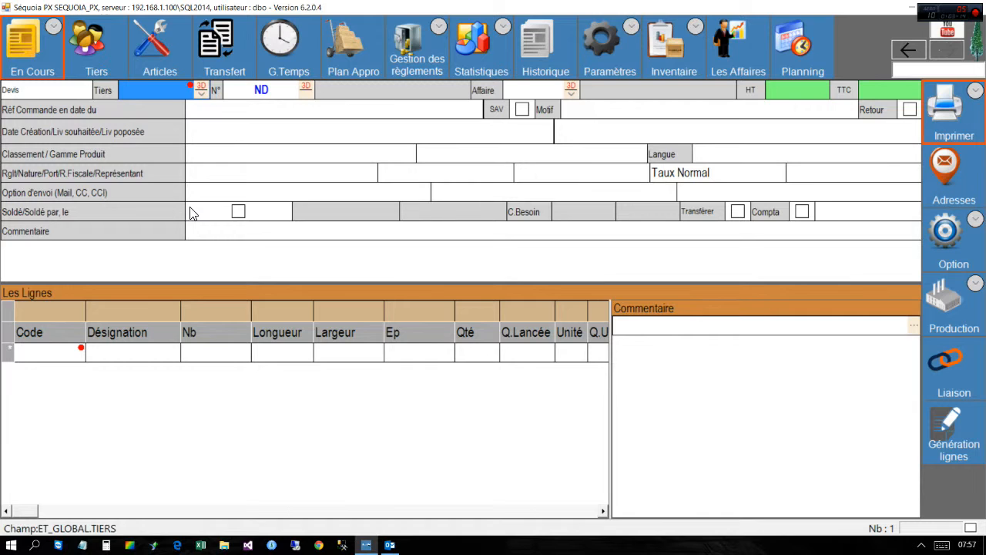
{"action": "type", "text": "m"}
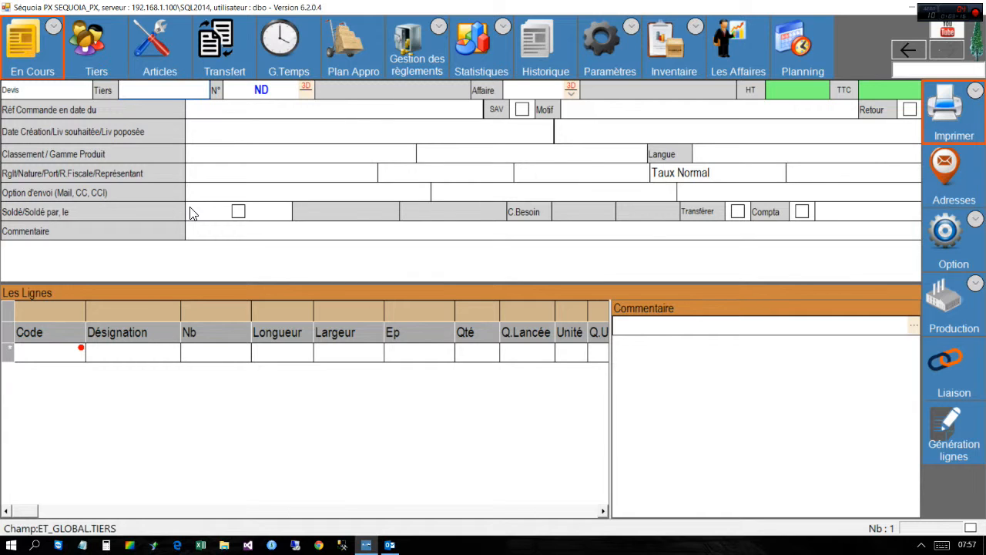
{"action": "key", "text": "BackSpace"}
{"action": "type", "text": "dup"}
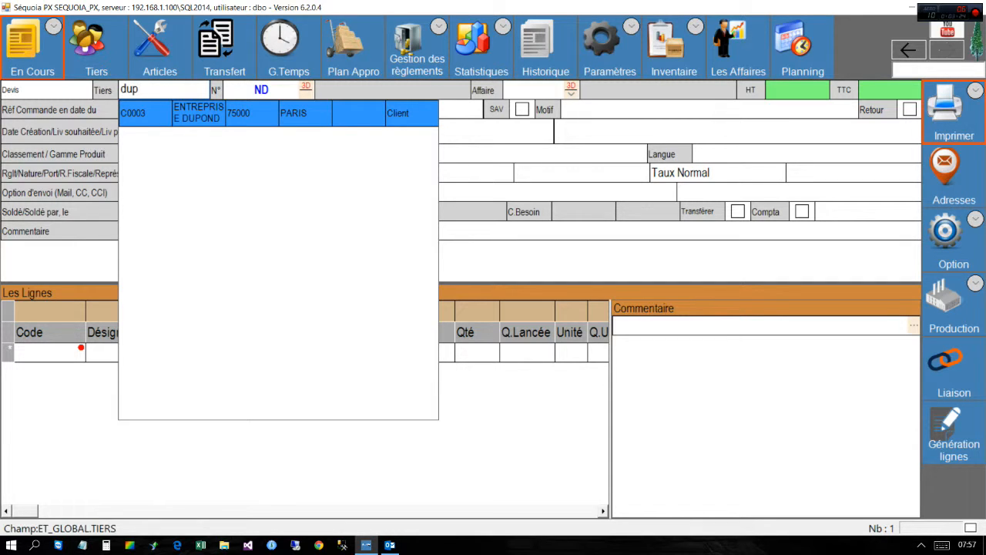
{"action": "key", "text": "Return"}
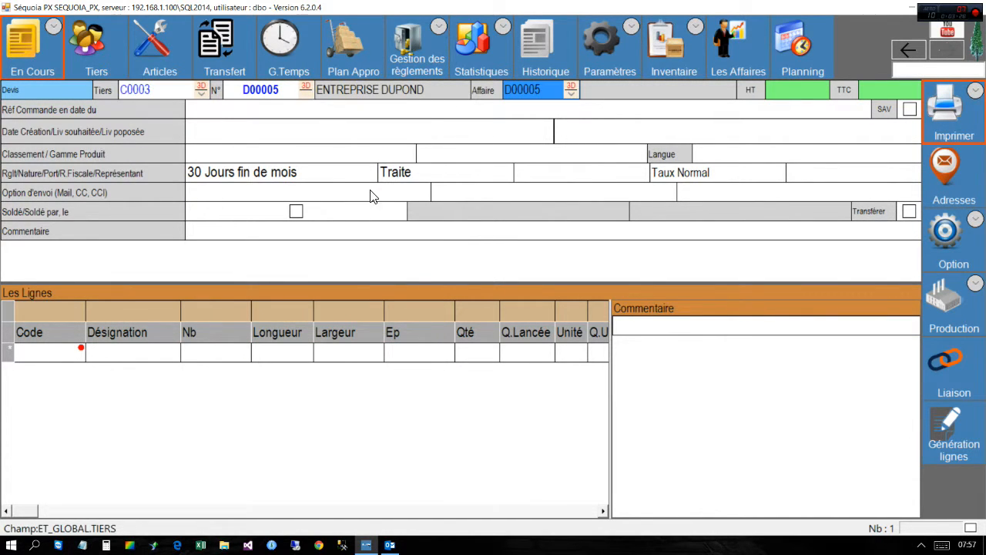
Step: Set the new quote's payment terms to "30 Jours fin de mois", filtering the choices with "30"
{"action": "left_click", "coordinate": [297, 153]}
{"action": "left_click", "coordinate": [284, 175]}
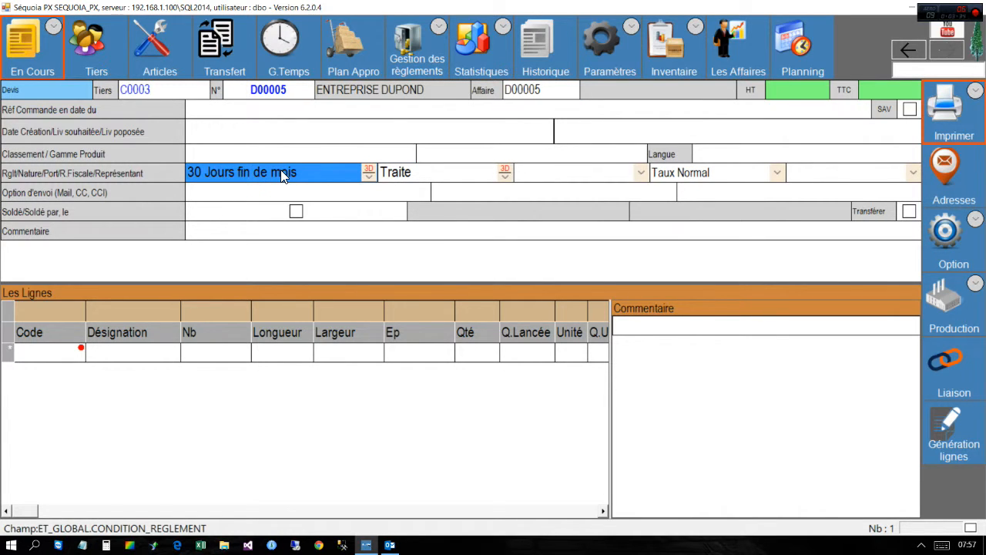
{"action": "type", "text": "jou"}
{"action": "key", "text": "BackSpace"}
{"action": "key", "text": "BackSpace"}
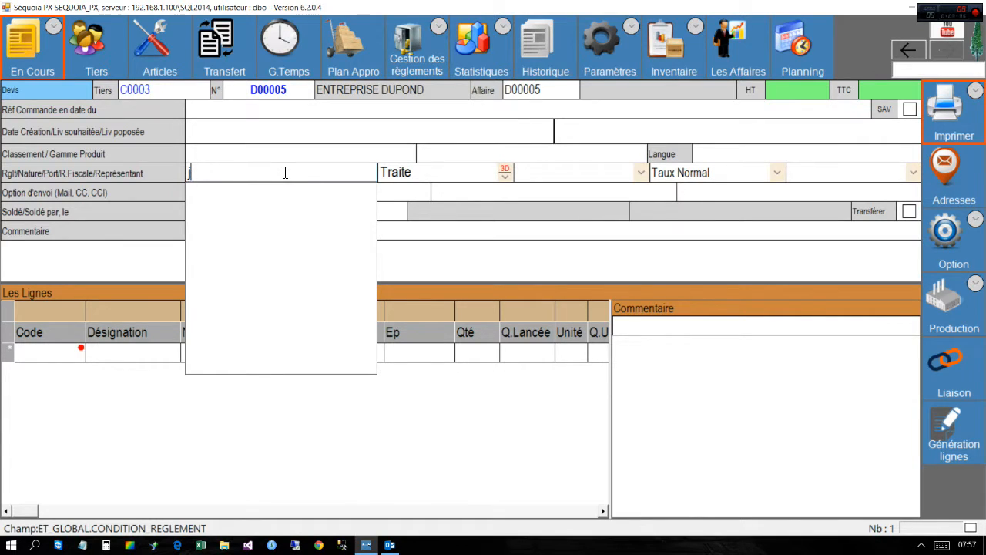
{"action": "key", "text": "BackSpace"}
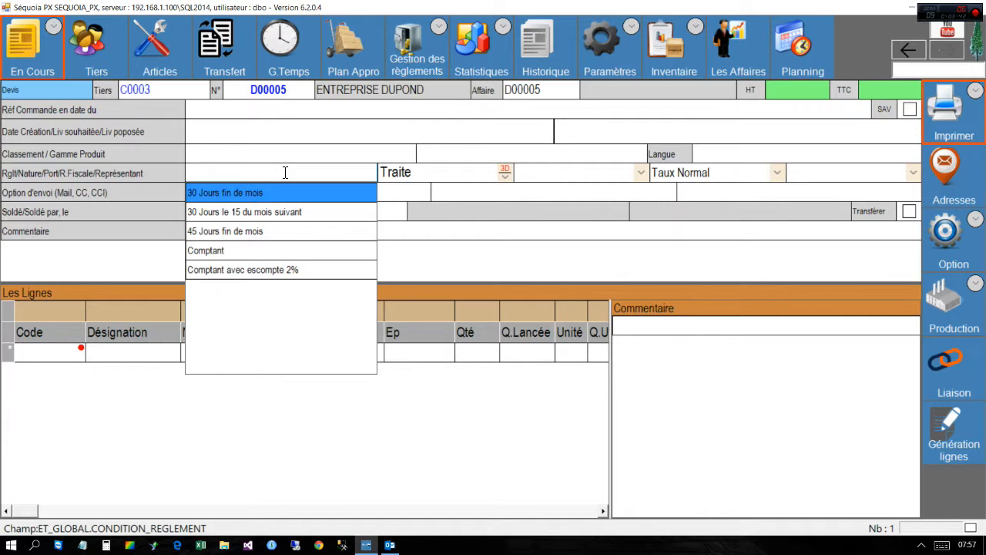
{"action": "type", "text": "30"}
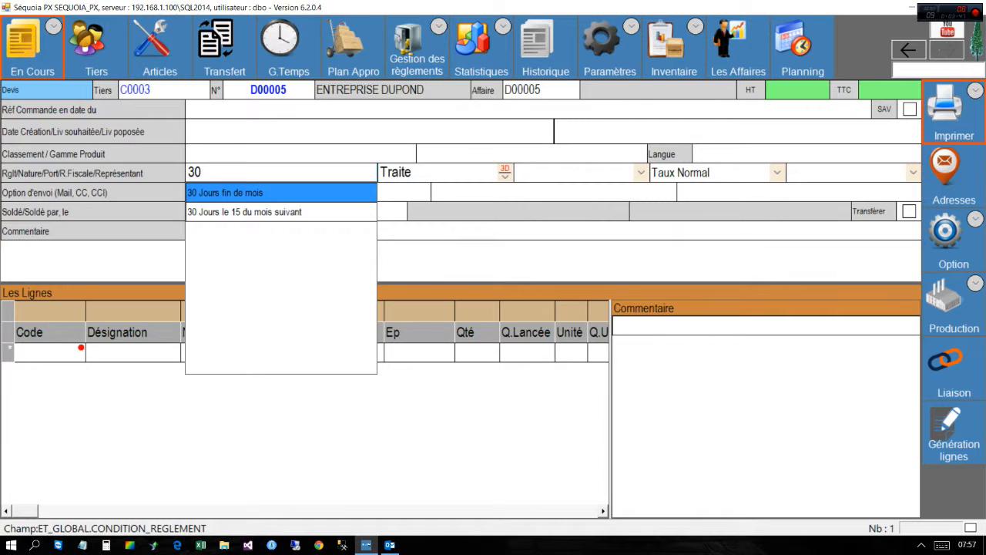
{"action": "key", "text": "Return"}
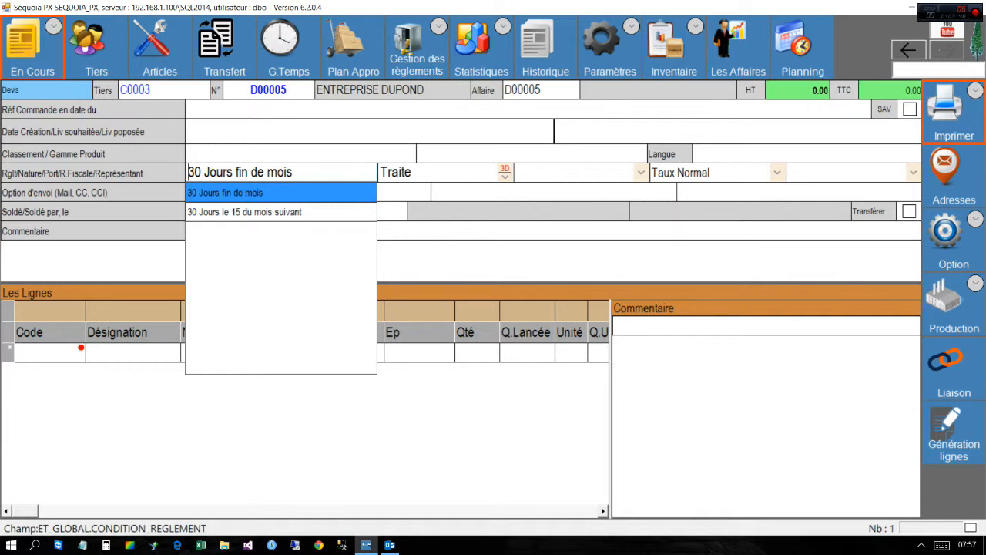
{"action": "key", "text": "Return"}
{"action": "key", "text": "Tab"}
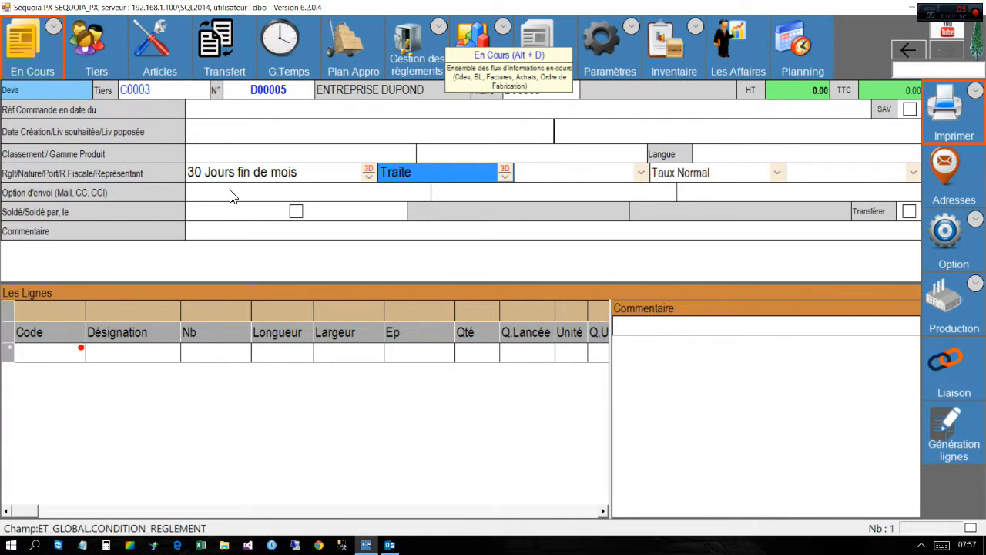
Step: Examine the miscellaneous operations (Opérations Diverses) available for the quote's new line, and return to its Code field
{"action": "left_click", "coordinate": [45, 353]}
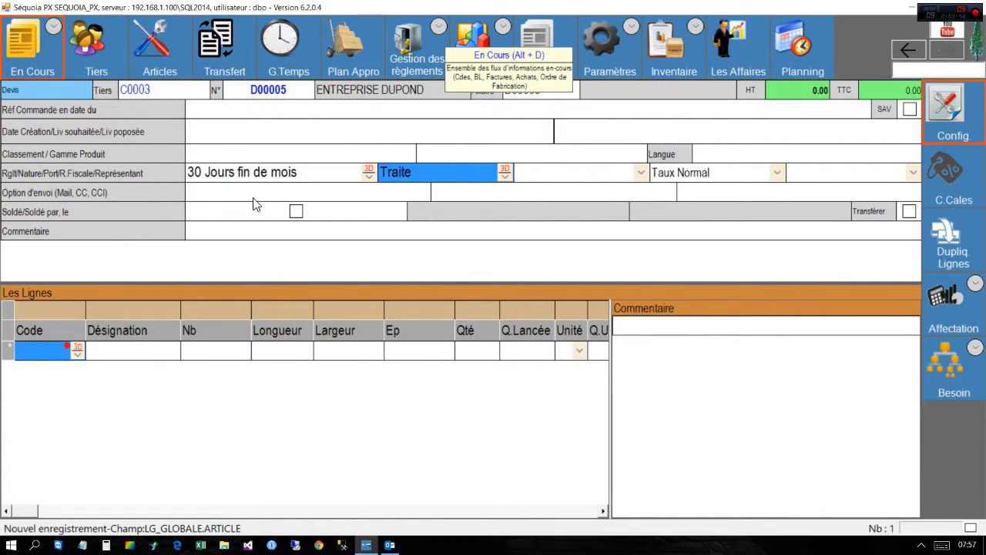
{"action": "right_click", "coordinate": [121, 356]}
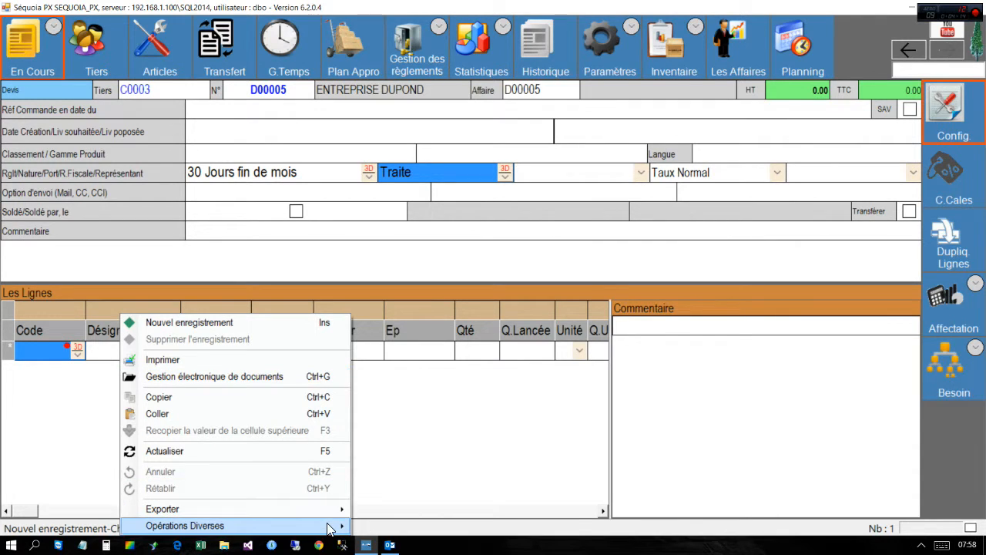
{"action": "mouse_move", "coordinate": [332, 526]}
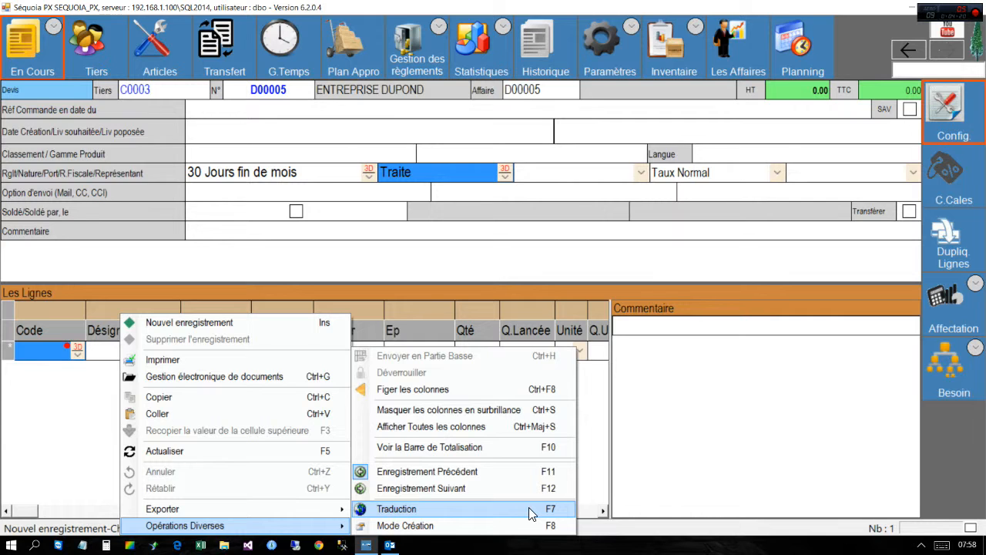
{"action": "left_click", "coordinate": [94, 352]}
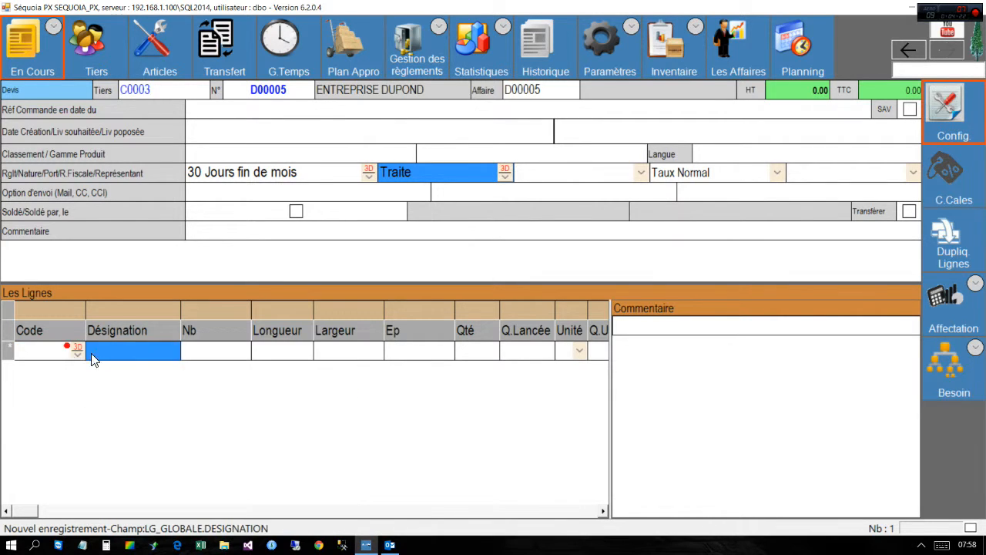
{"action": "left_click", "coordinate": [40, 349]}
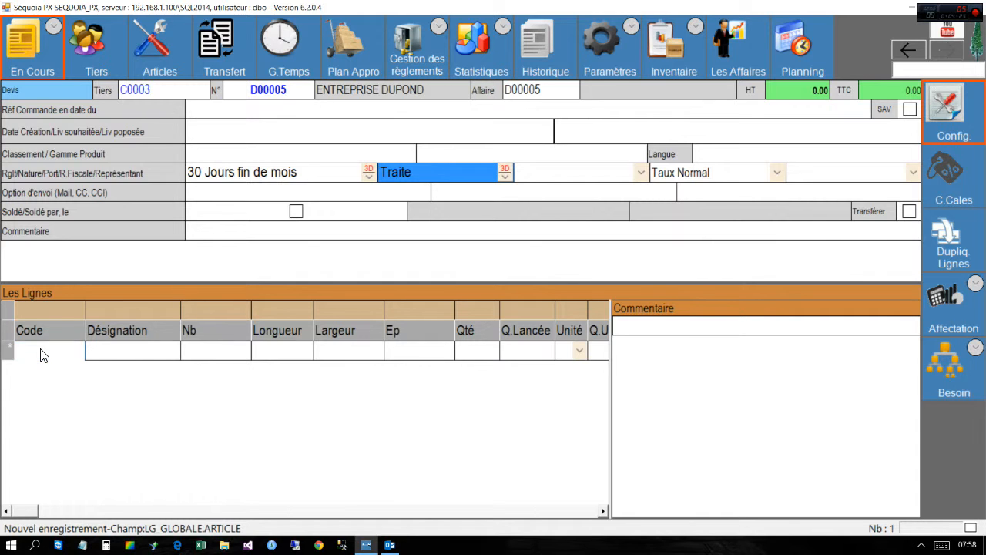
Step: Add article 000005 (coulisse) as the quote's first line with a quantity of 12
{"action": "type", "text": "mp"}
{"action": "key", "text": "BackSpace"}
{"action": "key", "text": "BackSpace"}
{"action": "key", "text": "Down"}
{"action": "key", "text": "Down"}
{"action": "key", "text": "Up"}
{"action": "key", "text": "Return"}
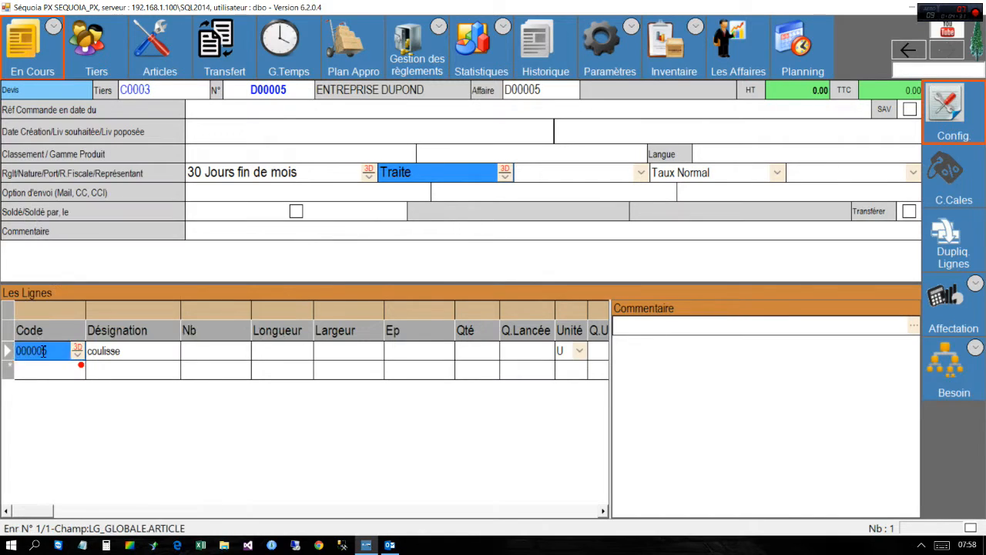
{"action": "key", "text": "shift+Tab"}
{"action": "type", "text": "12"}
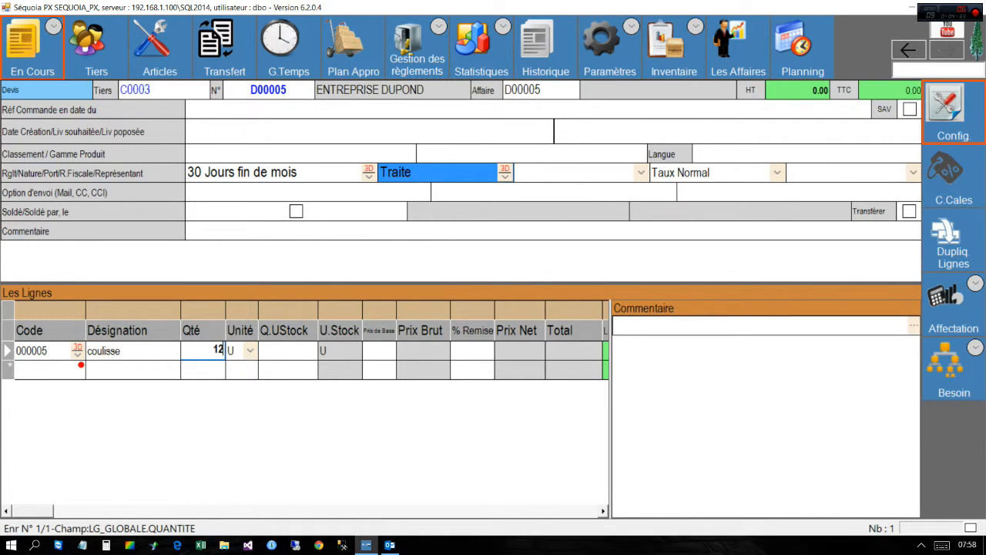
{"action": "key", "text": "Tab"}
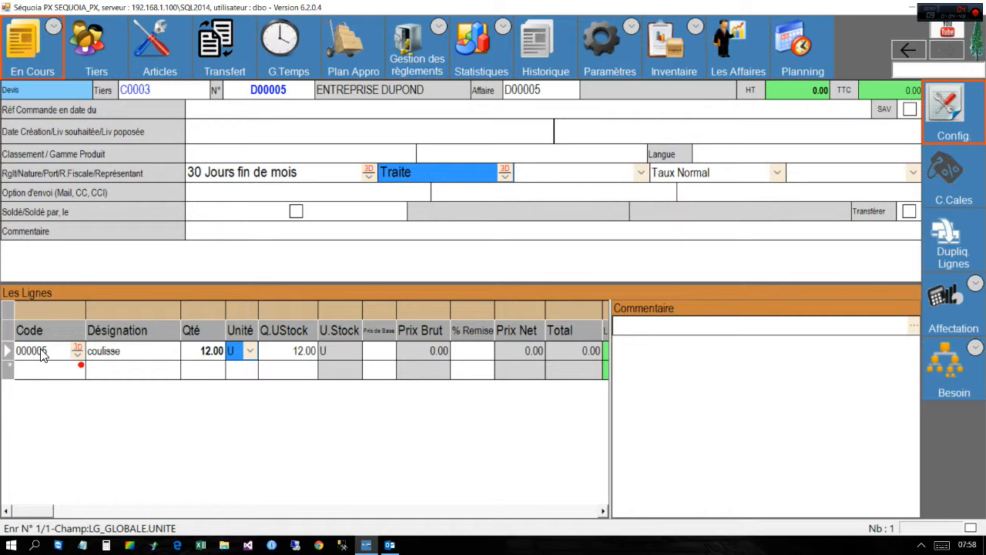
Step: Set the base price (Prix de Base) of the coulisse line to 12
{"action": "key", "text": "Tab"}
{"action": "key", "text": "Tab"}
{"action": "key", "text": "Tab"}
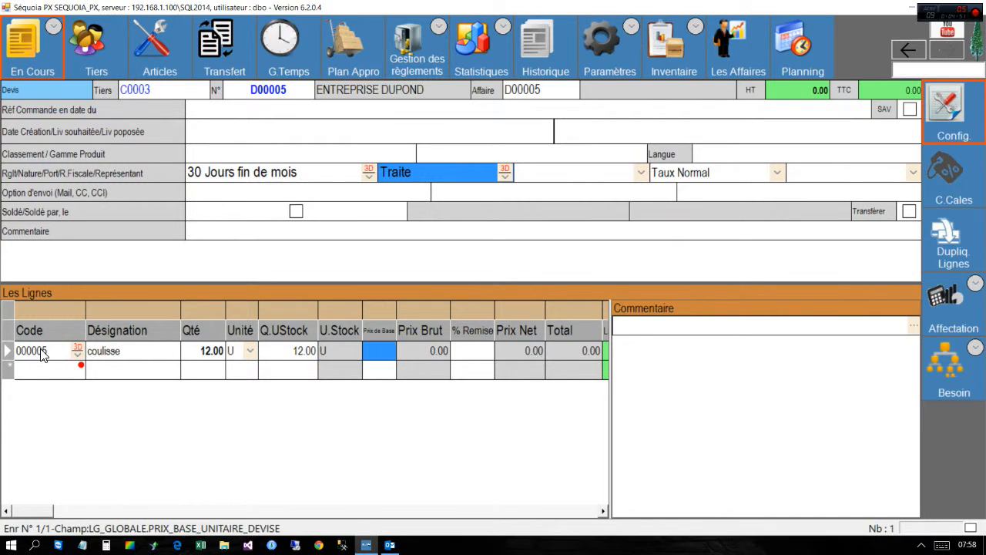
{"action": "type", "text": "12"}
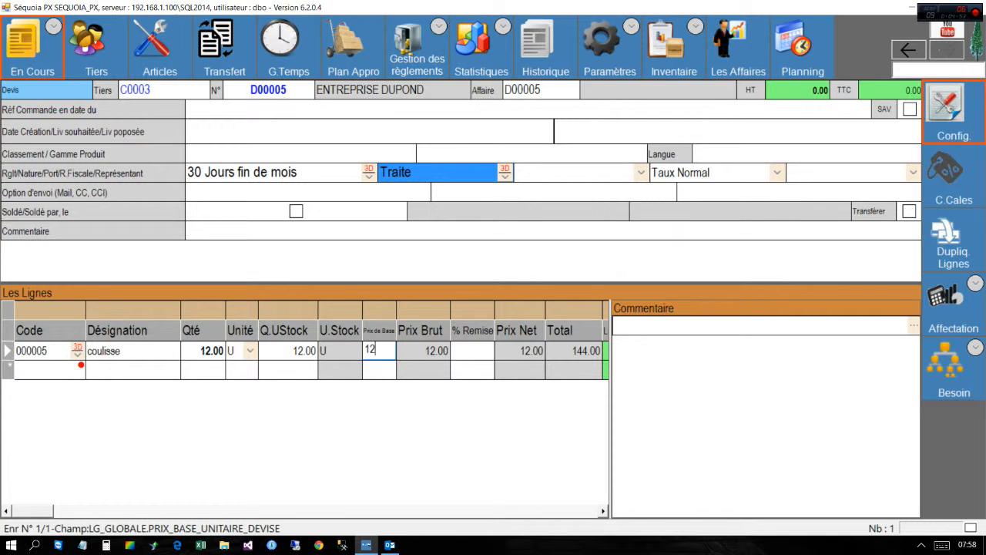
{"action": "key", "text": "Return"}
{"action": "key", "text": "Tab"}
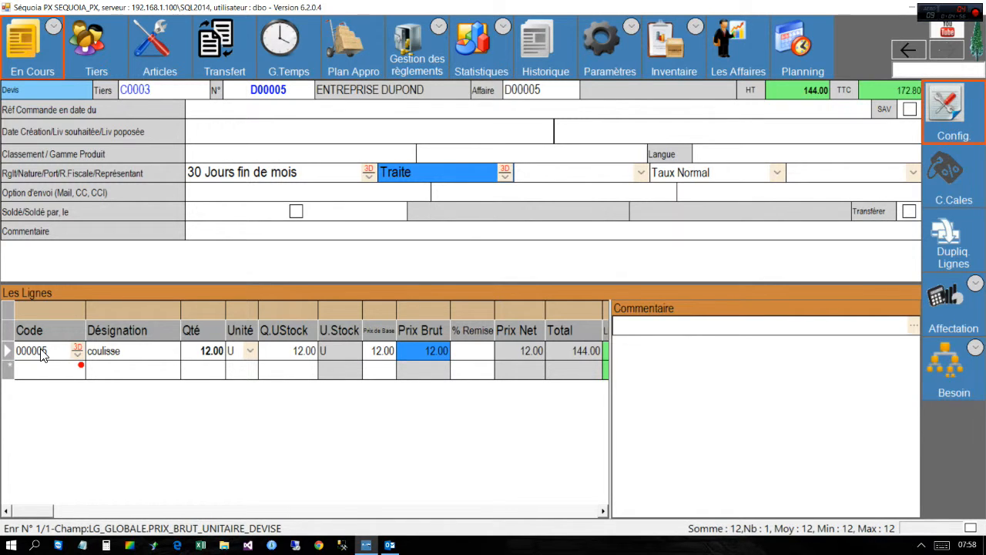
Step: Add a second line, copying the code from the cell above and changing it to article 000001 (Serrure de porte sans fenêtre), with quantity 12
{"action": "key", "text": "Down"}
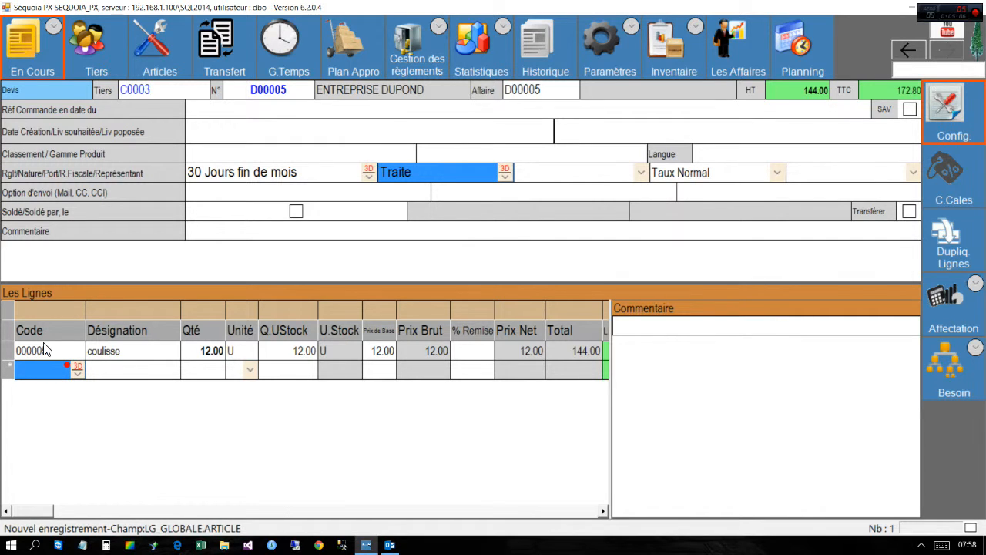
{"action": "right_click", "coordinate": [41, 368]}
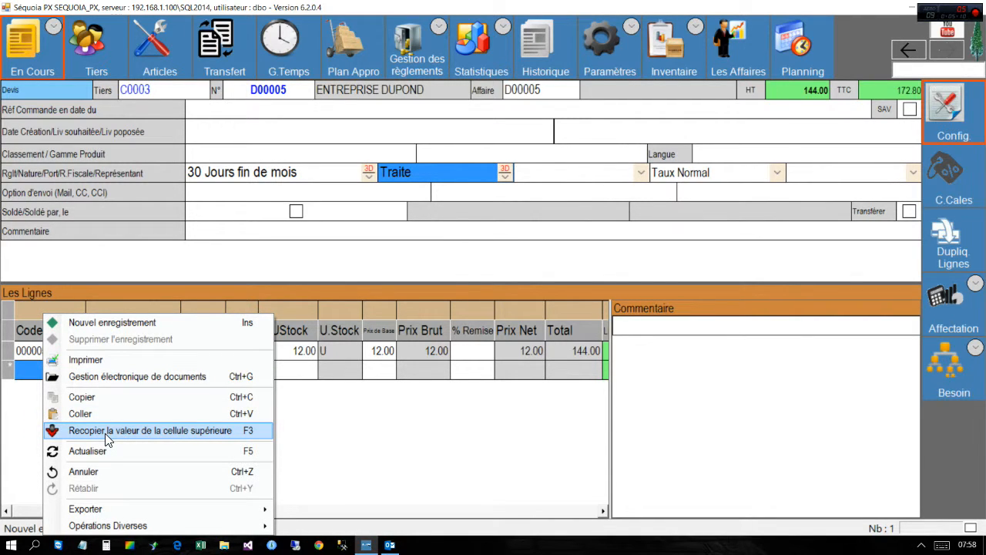
{"action": "left_click", "coordinate": [242, 431]}
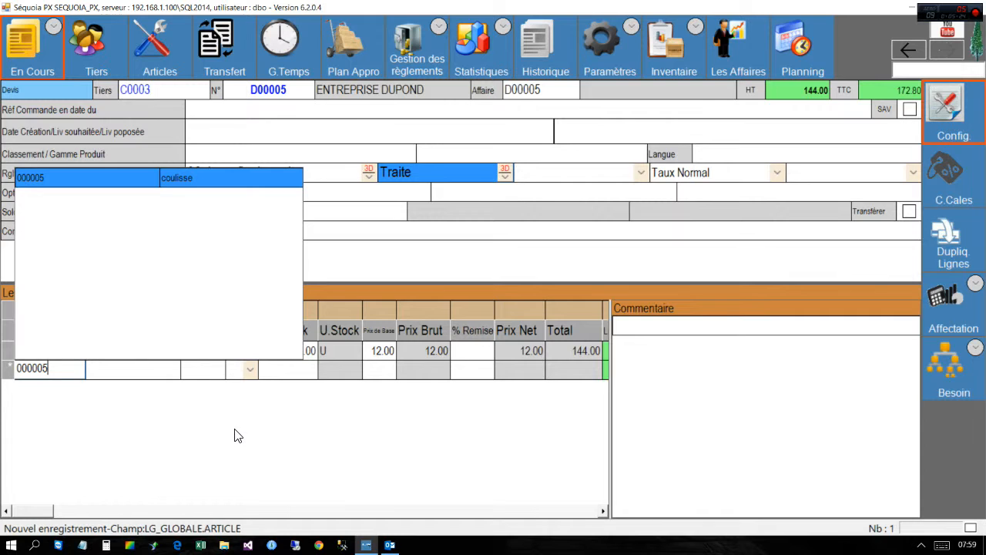
{"action": "key", "text": "BackSpace"}
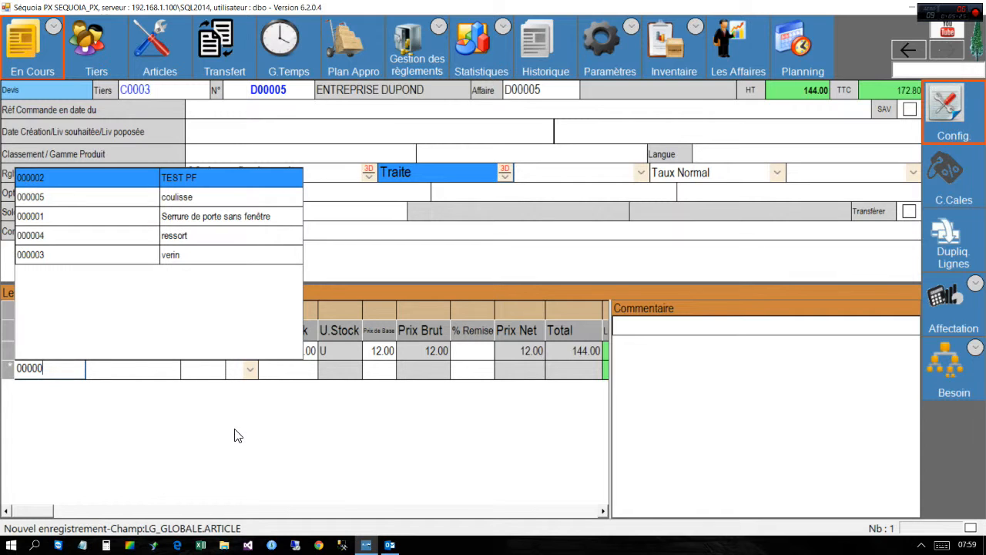
{"action": "key", "text": "Down"}
{"action": "key", "text": "Down"}
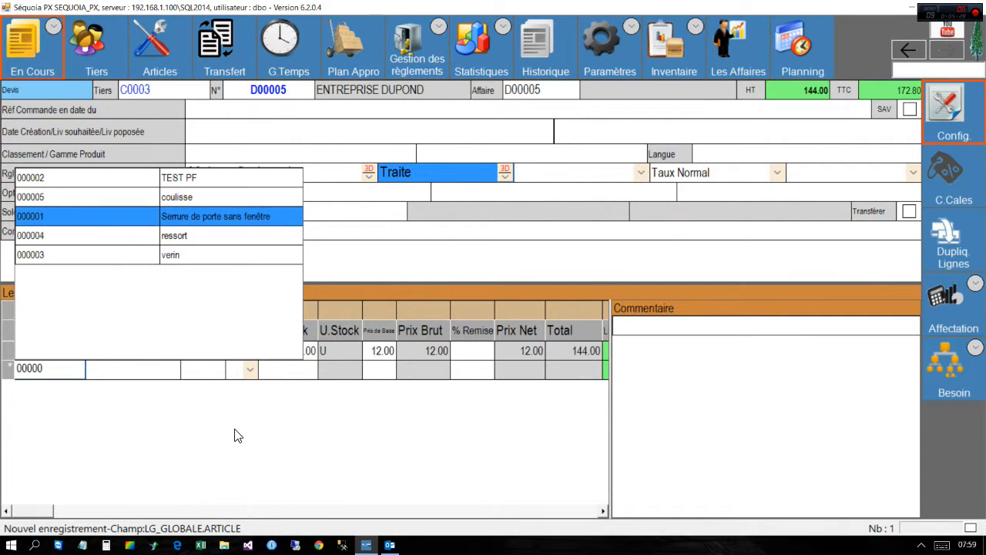
{"action": "key", "text": "Return"}
{"action": "key", "text": "Return"}
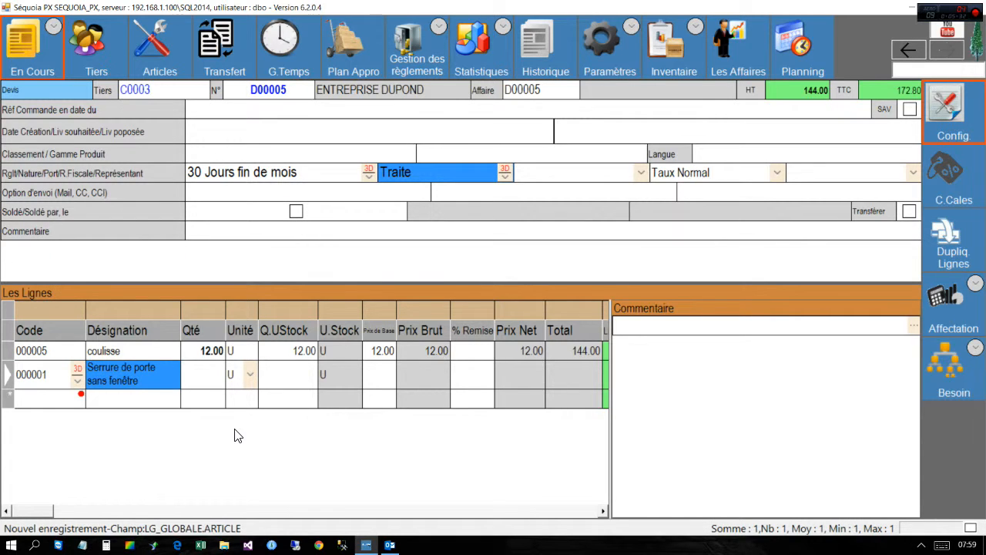
{"action": "key", "text": "Return"}
{"action": "type", "text": "12"}
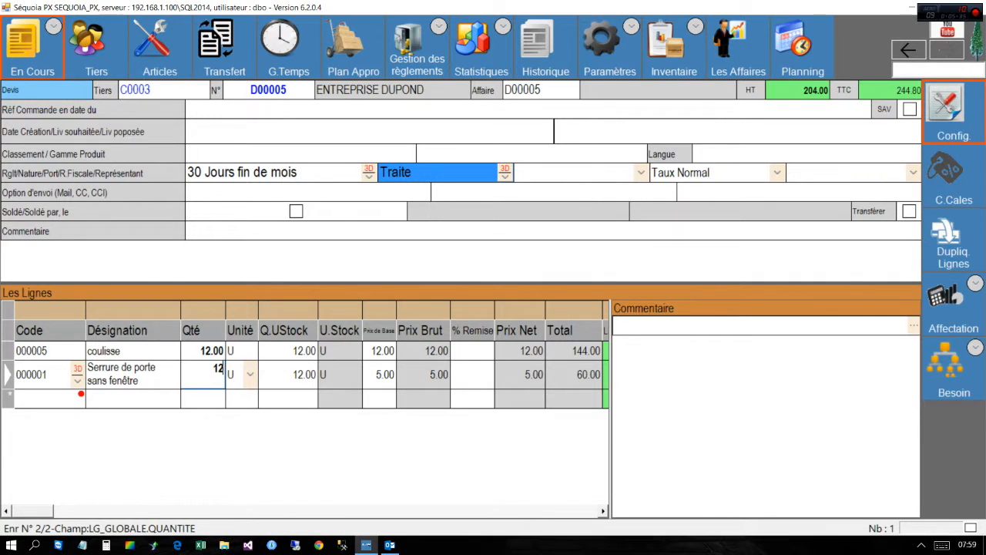
{"action": "key", "text": "Return"}
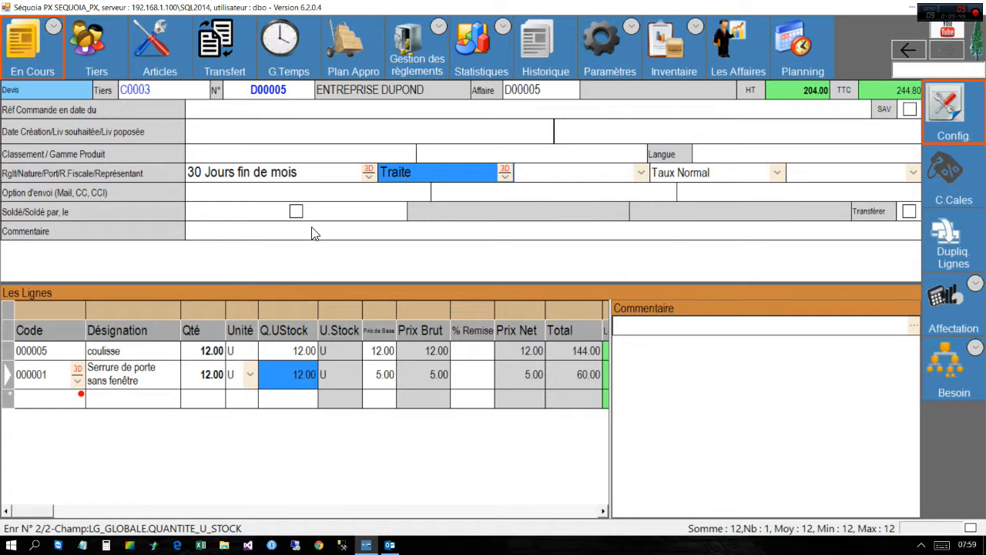
Step: Preview the printed quote beside its record and review the document down to its totals
{"action": "left_click", "coordinate": [490, 152]}
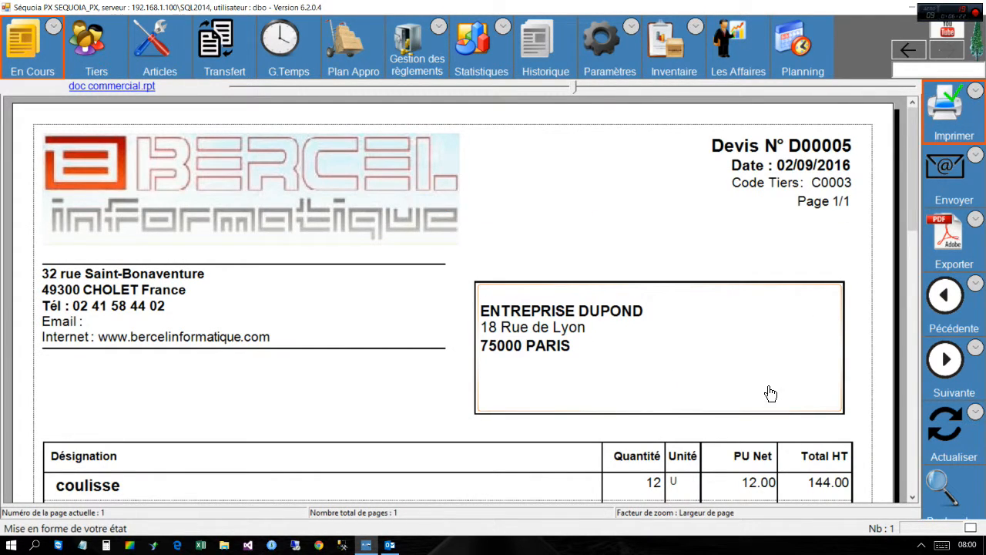
{"action": "left_click", "coordinate": [909, 50]}
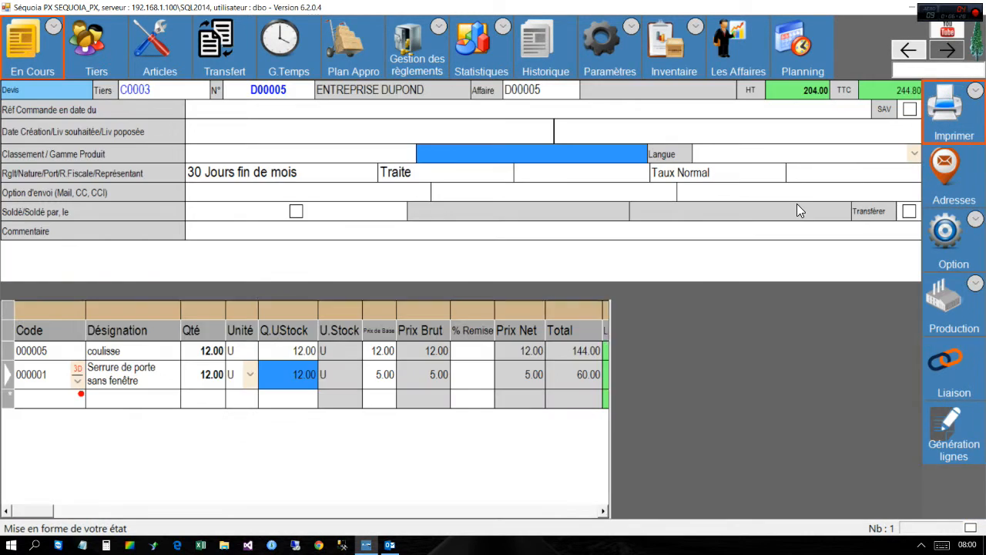
{"action": "left_click", "coordinate": [805, 154]}
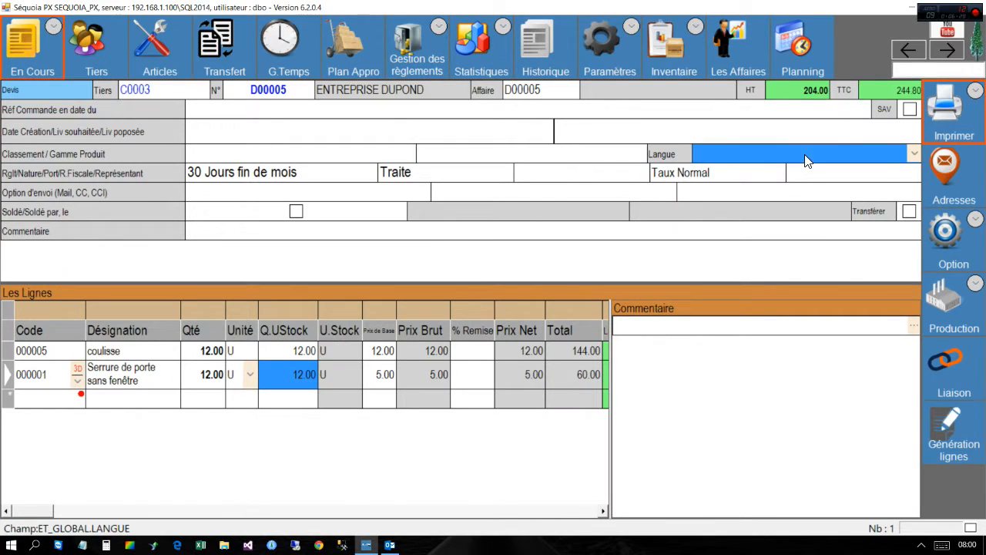
{"action": "left_click", "coordinate": [954, 112]}
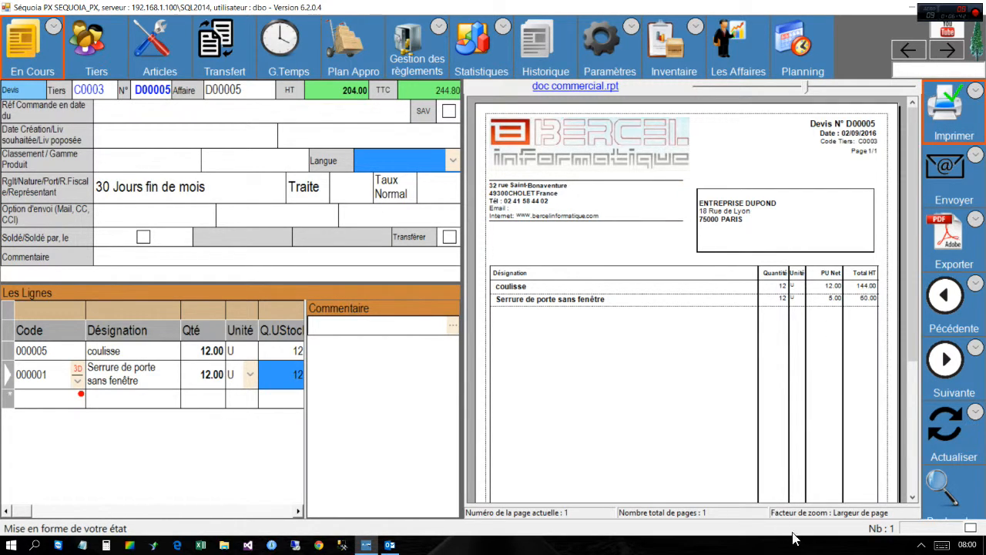
{"action": "left_click", "coordinate": [912, 438]}
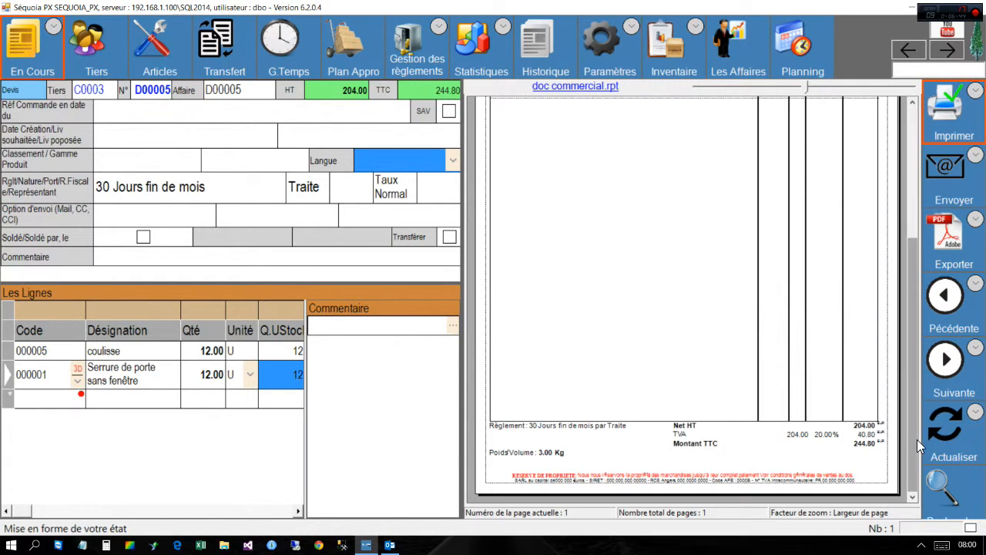
{"action": "left_click", "coordinate": [910, 140]}
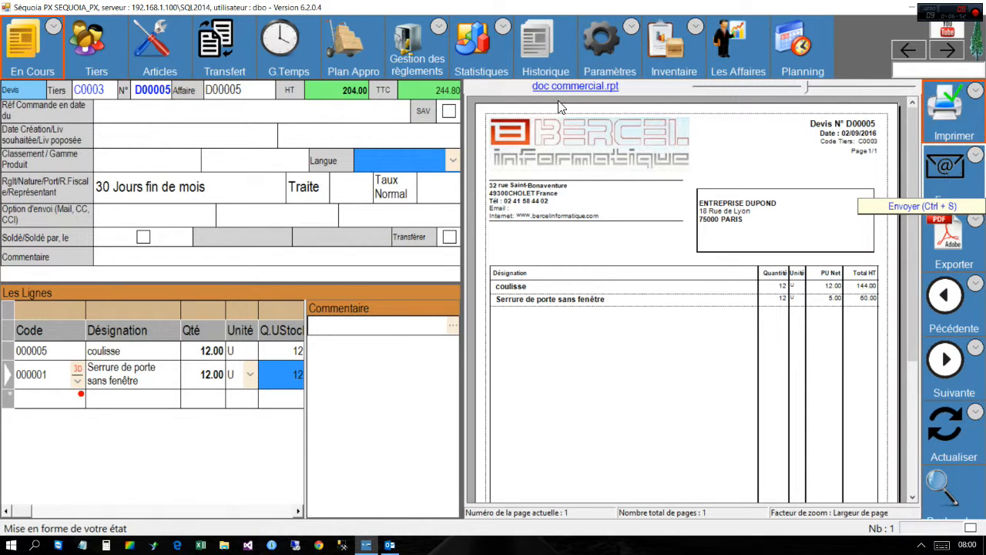
Step: Examine the quote's e-mail and CC send fields and the Imprimer action's properties, including the e-mail body template, and return to the quote
{"action": "left_click", "coordinate": [132, 222]}
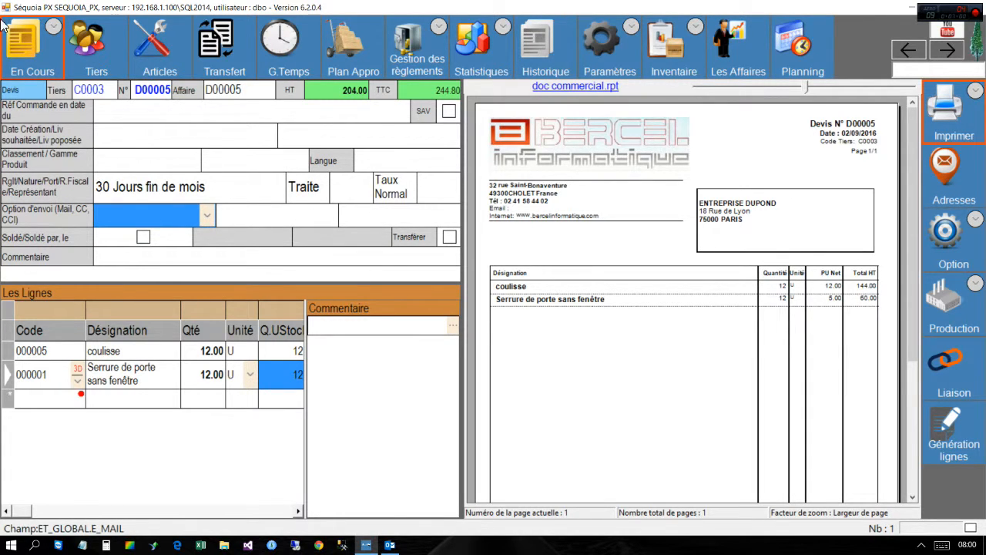
{"action": "left_click", "coordinate": [256, 219]}
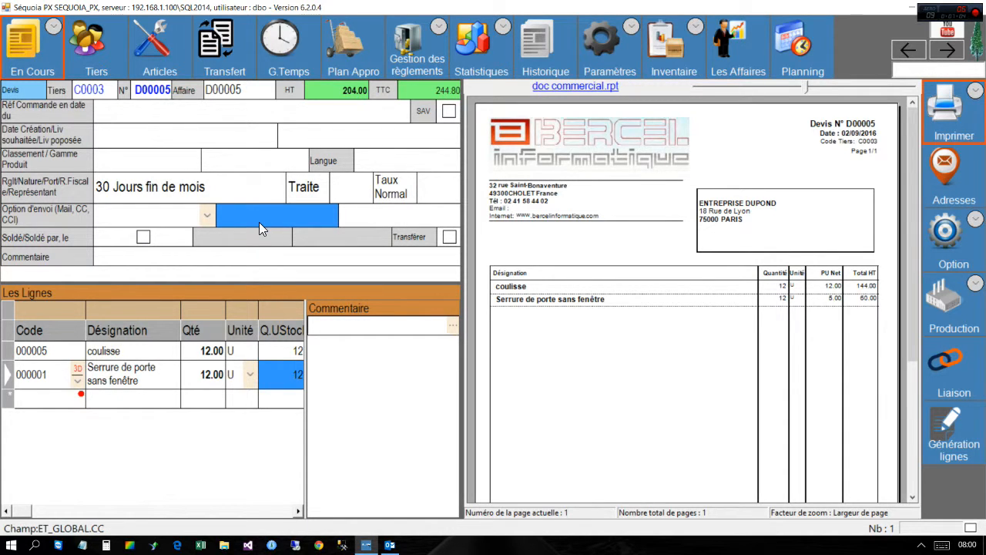
{"action": "right_click", "coordinate": [953, 111]}
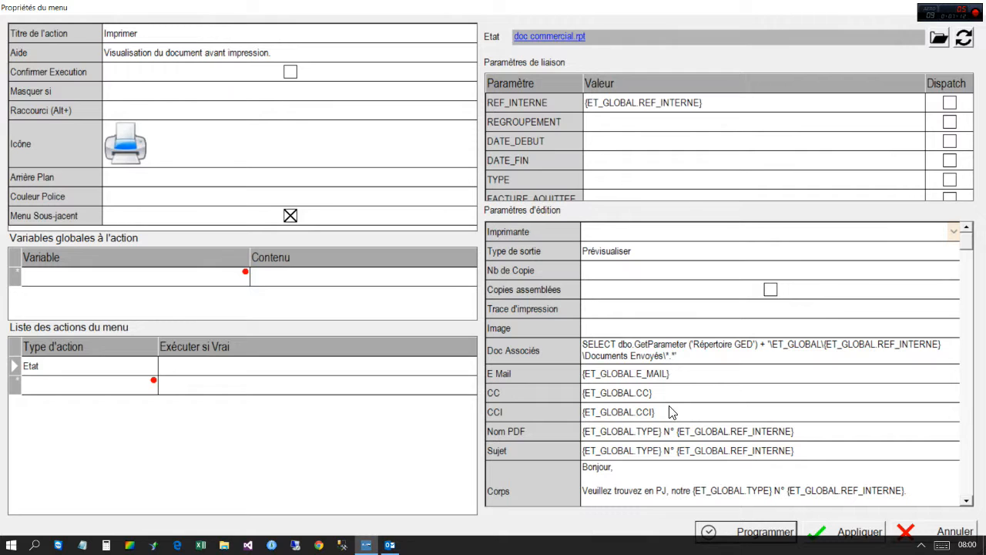
{"action": "left_click", "coordinate": [640, 490]}
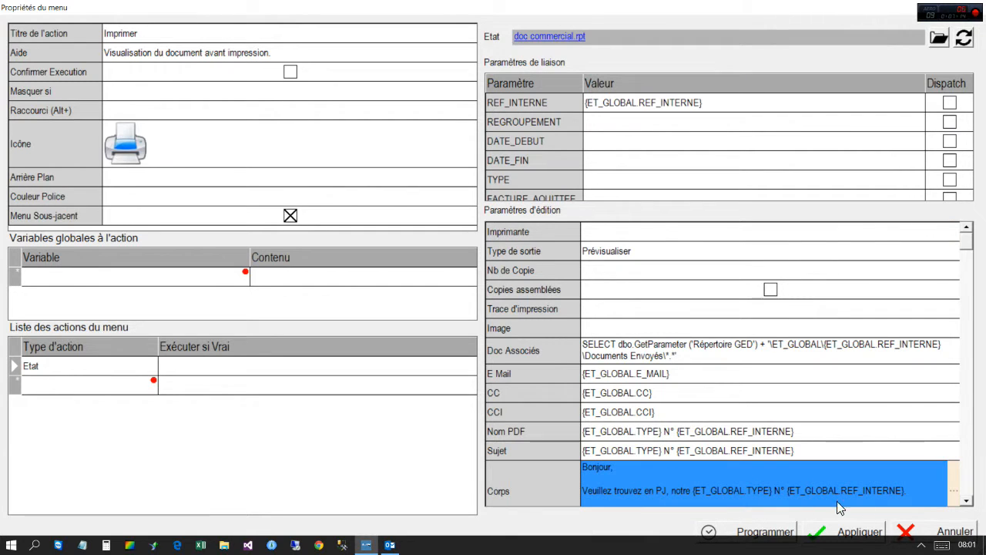
{"action": "left_click", "coordinate": [953, 484]}
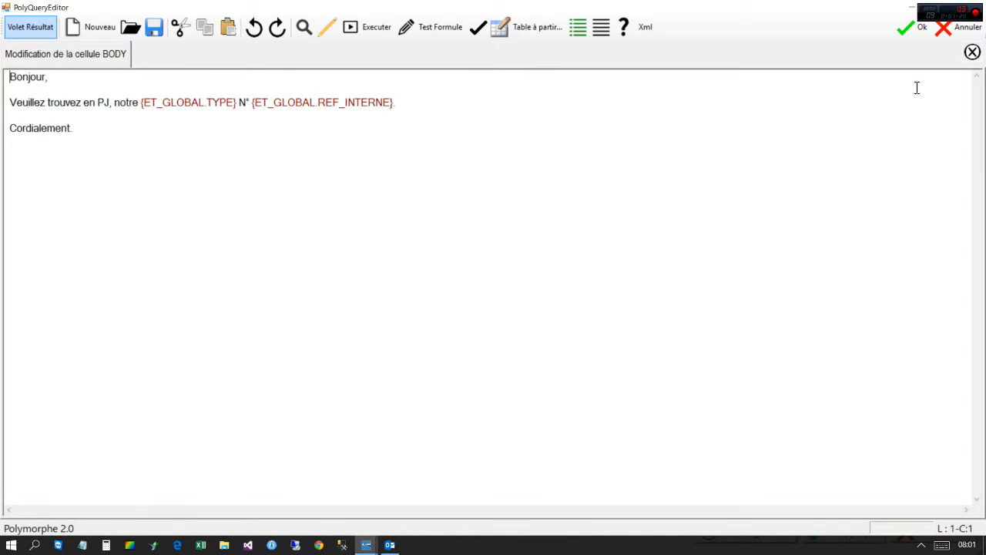
{"action": "left_click", "coordinate": [966, 36]}
{"action": "left_click", "coordinate": [852, 529]}
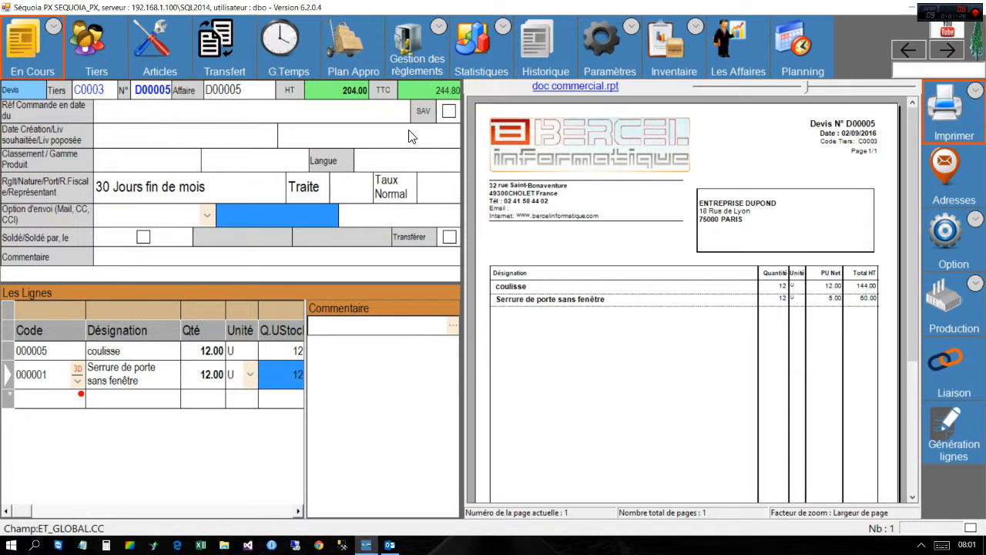
Step: Preview the printed quote again and switch the display to a single full-width screen
{"action": "left_click", "coordinate": [951, 115]}
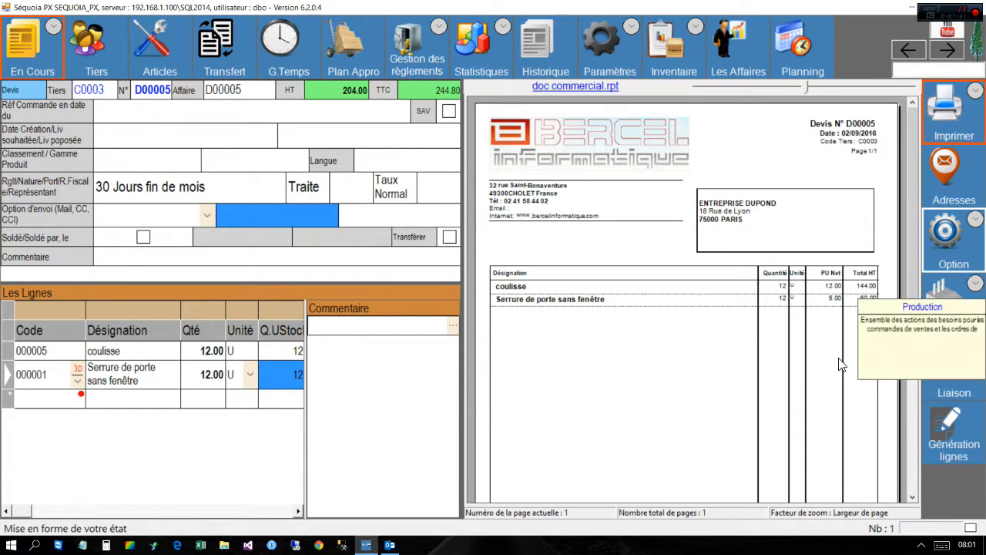
{"action": "left_click", "coordinate": [935, 114]}
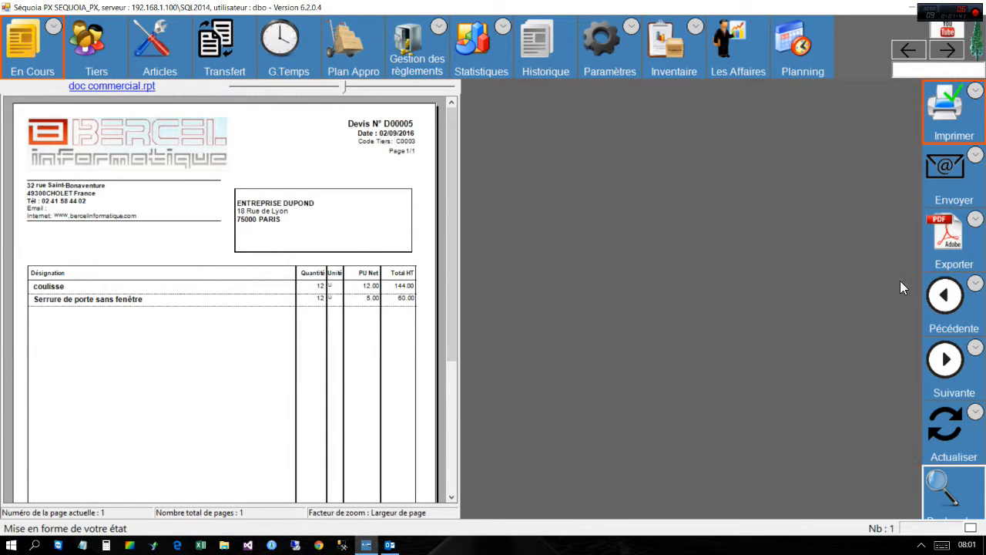
{"action": "left_click", "coordinate": [971, 528]}
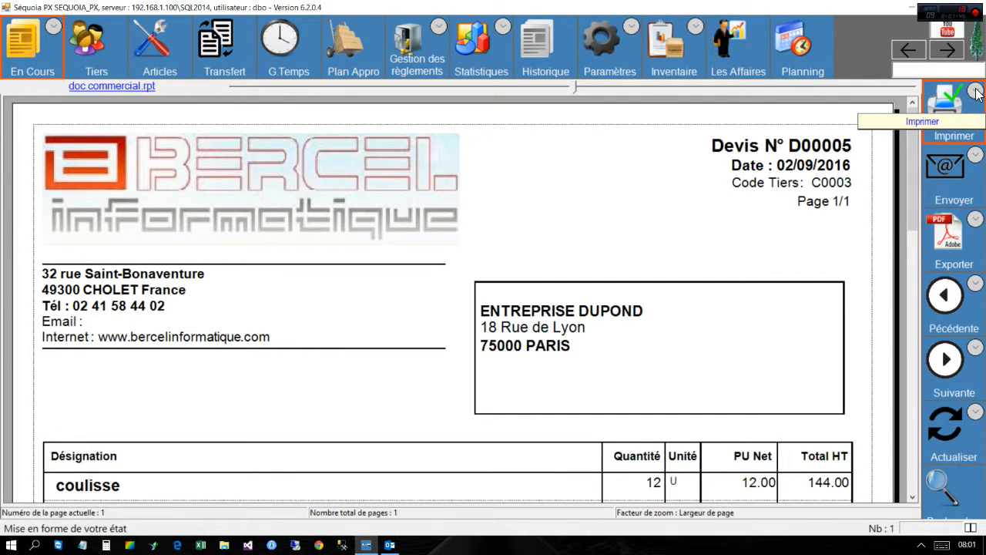
Step: Examine the additional print, send and export options available for the previewed quote
{"action": "left_click", "coordinate": [968, 115]}
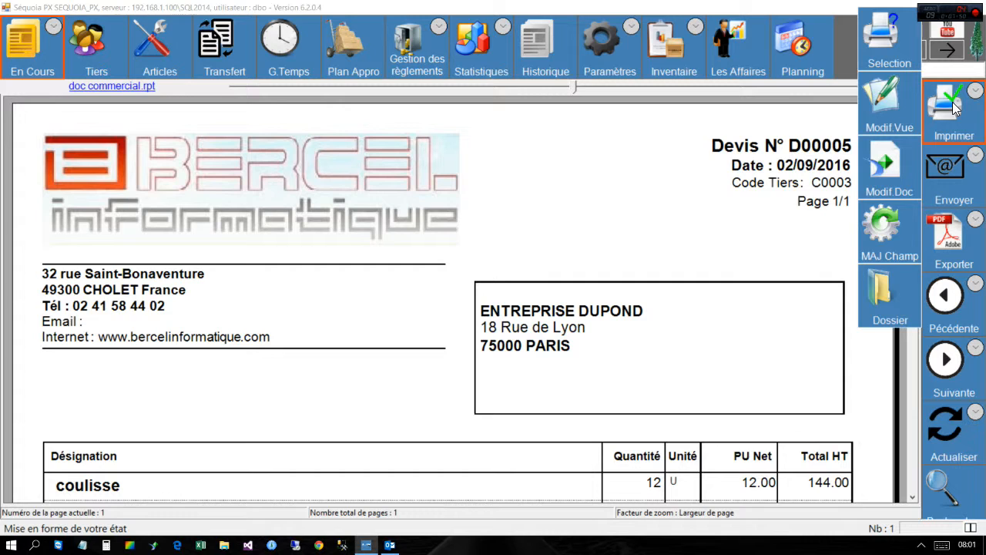
{"action": "left_click", "coordinate": [894, 51]}
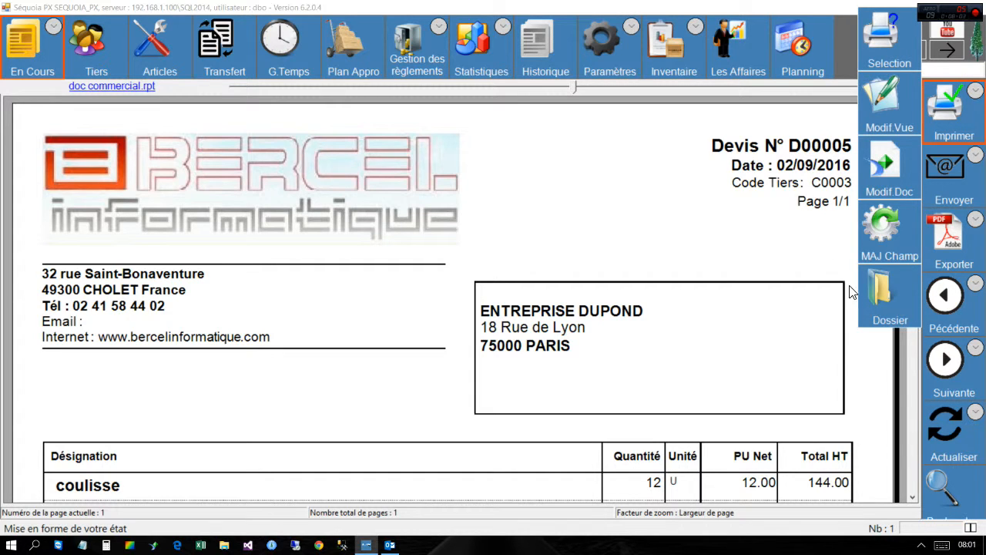
{"action": "left_click", "coordinate": [973, 158]}
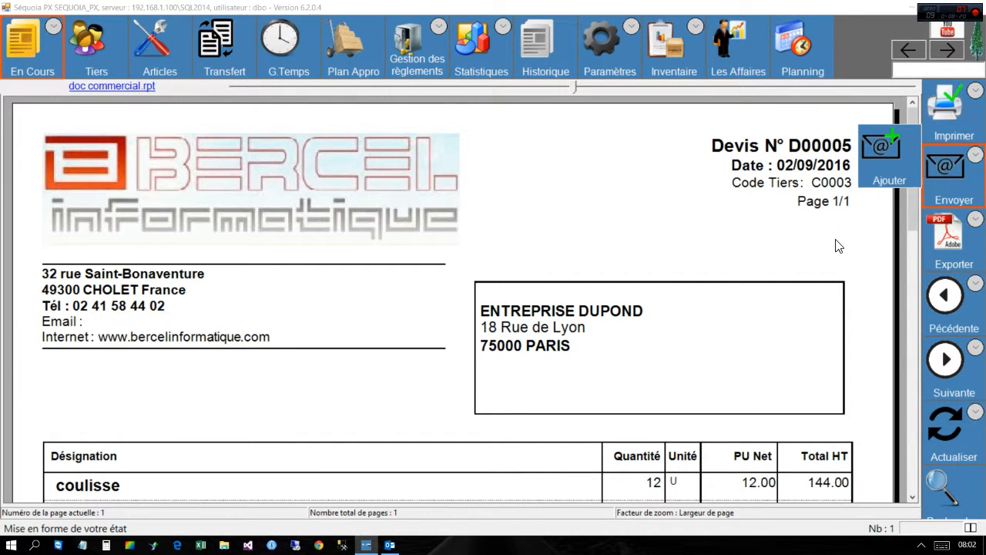
{"action": "left_click", "coordinate": [839, 202]}
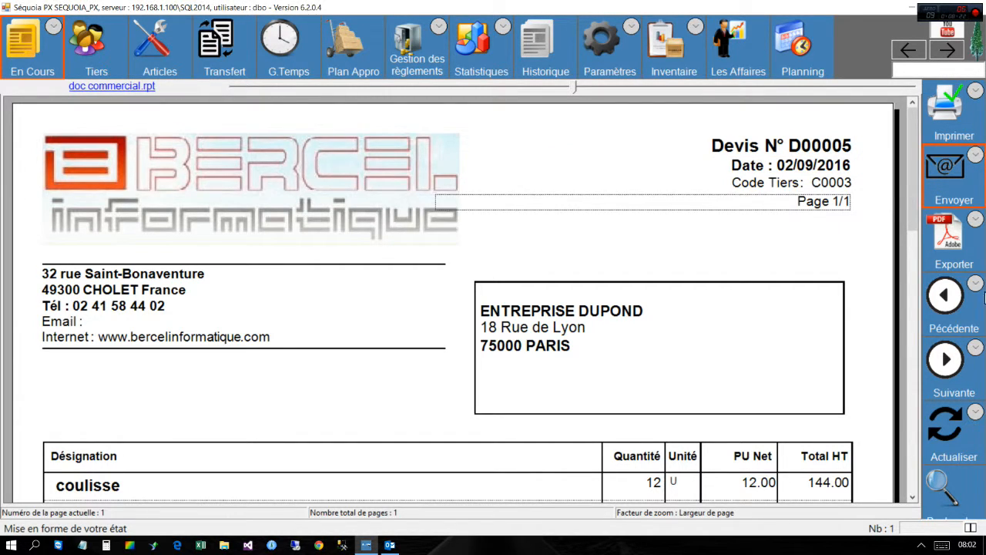
{"action": "left_click", "coordinate": [977, 220]}
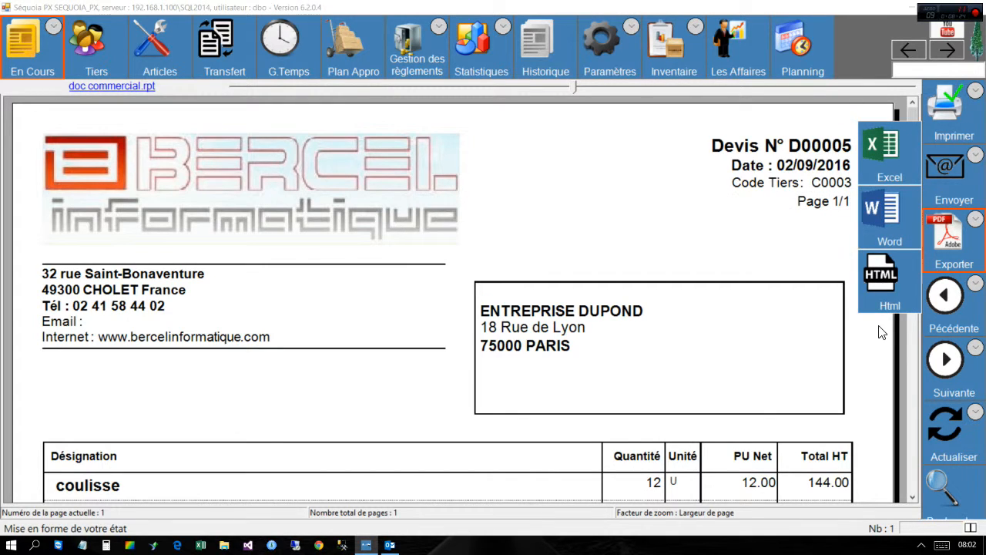
{"action": "left_click", "coordinate": [881, 369]}
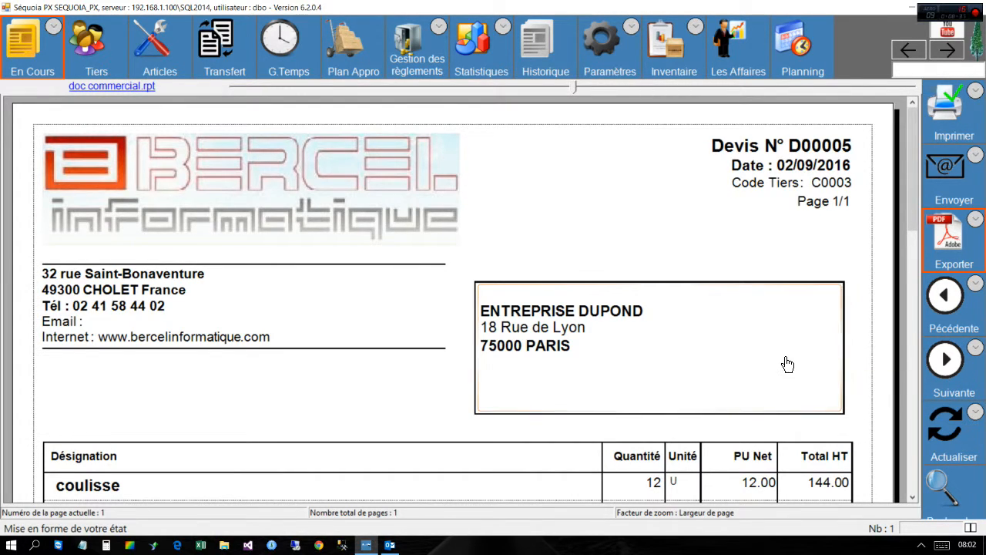
Step: Show and hide the second screen beside the quote preview, and return to the quote record
{"action": "scroll", "coordinate": [786, 365], "scroll_direction": "down", "scroll_amount": 3}
{"action": "scroll", "coordinate": [786, 367], "scroll_direction": "up", "scroll_amount": 3}
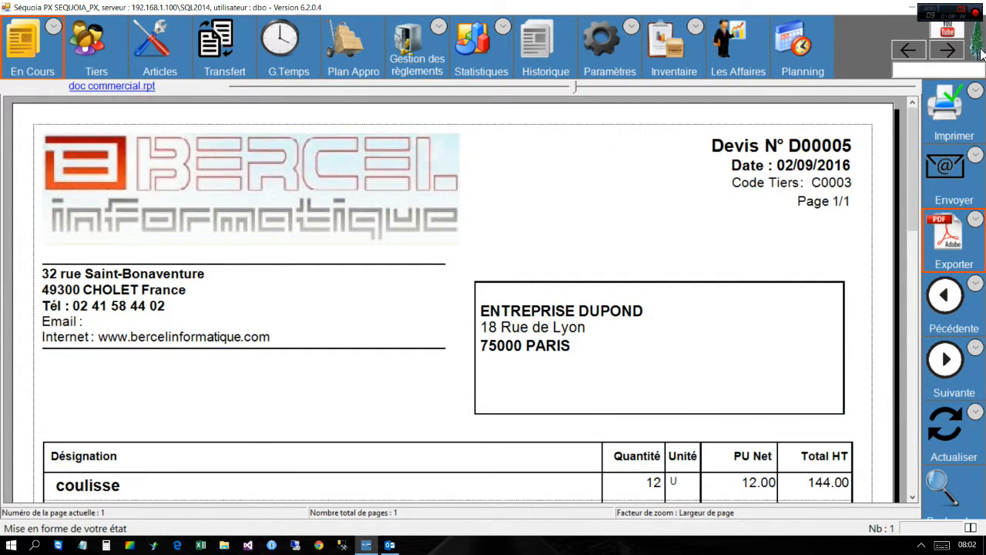
{"action": "left_click", "coordinate": [971, 528]}
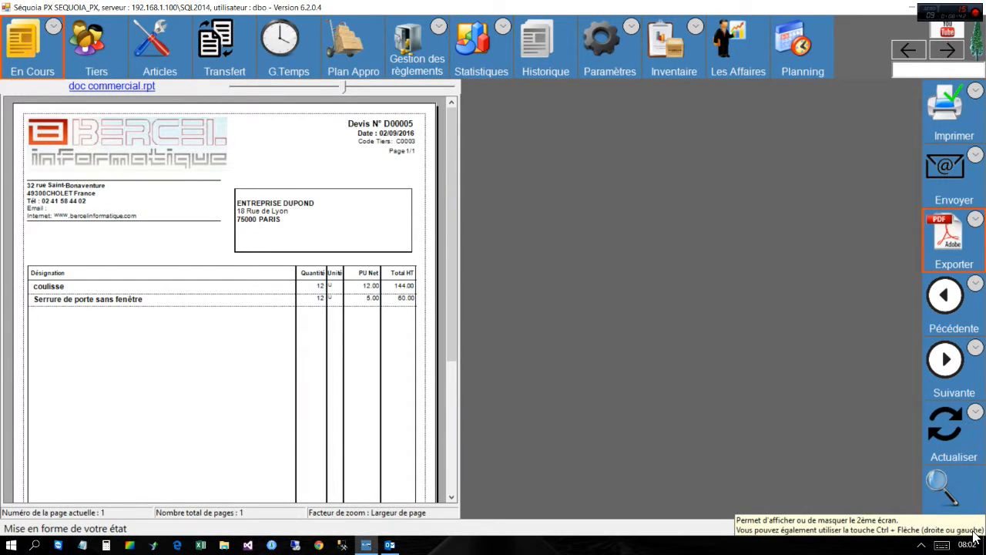
{"action": "left_click", "coordinate": [975, 535]}
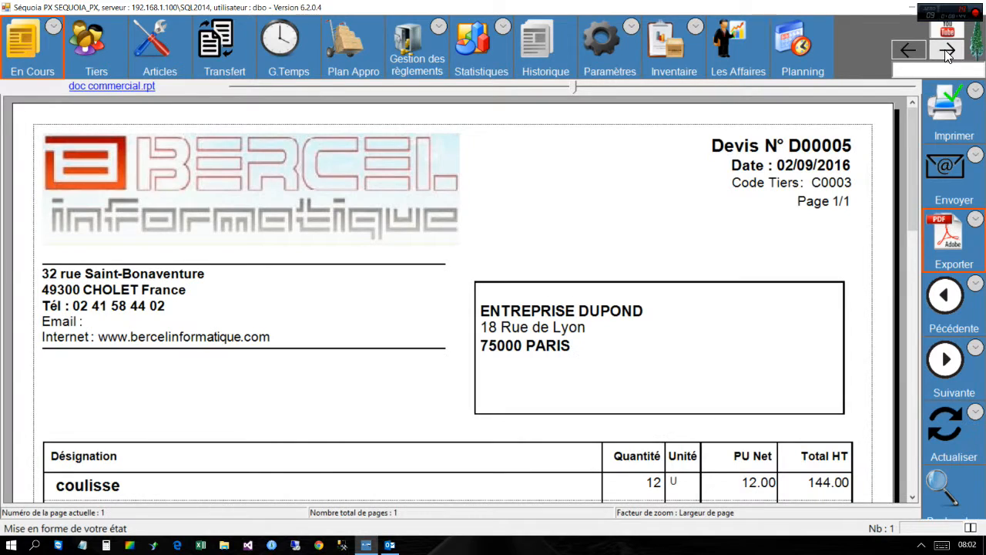
{"action": "left_click", "coordinate": [947, 50]}
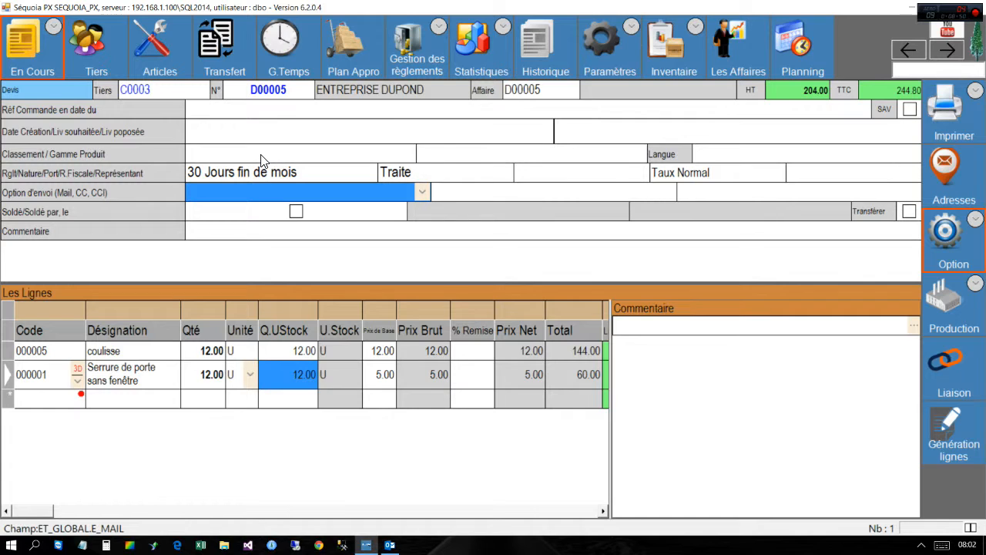
Step: Select the quote's Tiers, N°, designation, HT and Soldé header fields and send them to the upper part as a list
{"action": "left_click", "coordinate": [177, 91]}
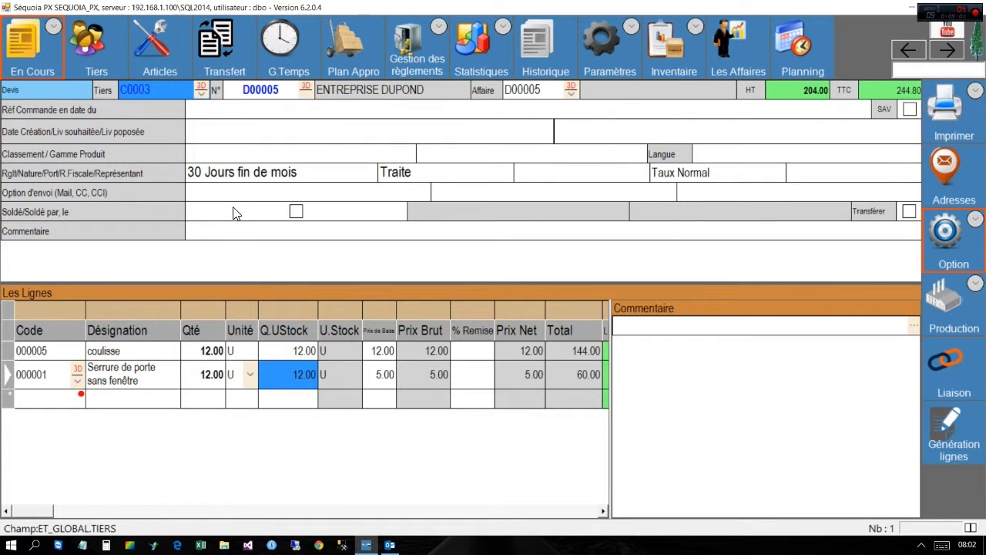
{"action": "left_click", "coordinate": [261, 94]}
{"action": "left_click", "coordinate": [395, 94]}
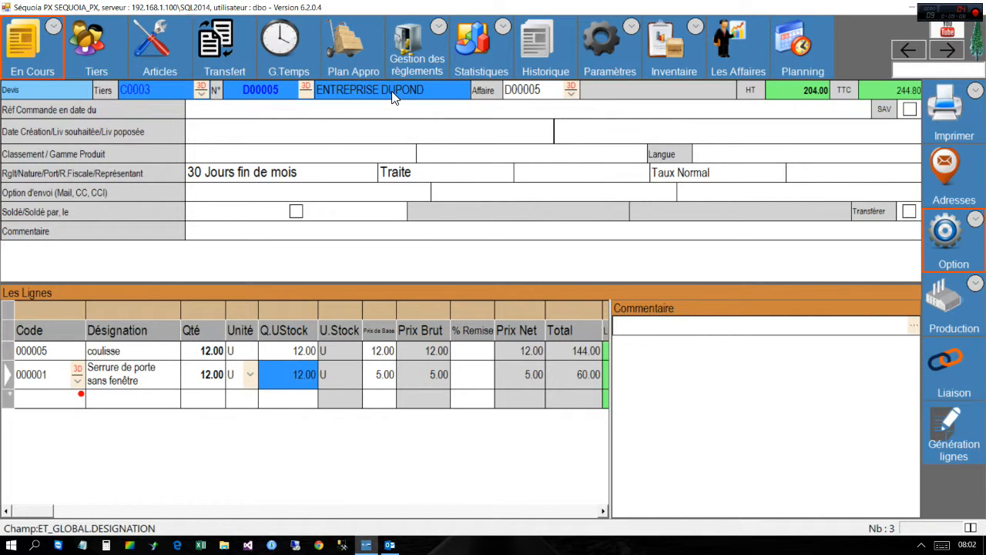
{"action": "left_click", "coordinate": [809, 92]}
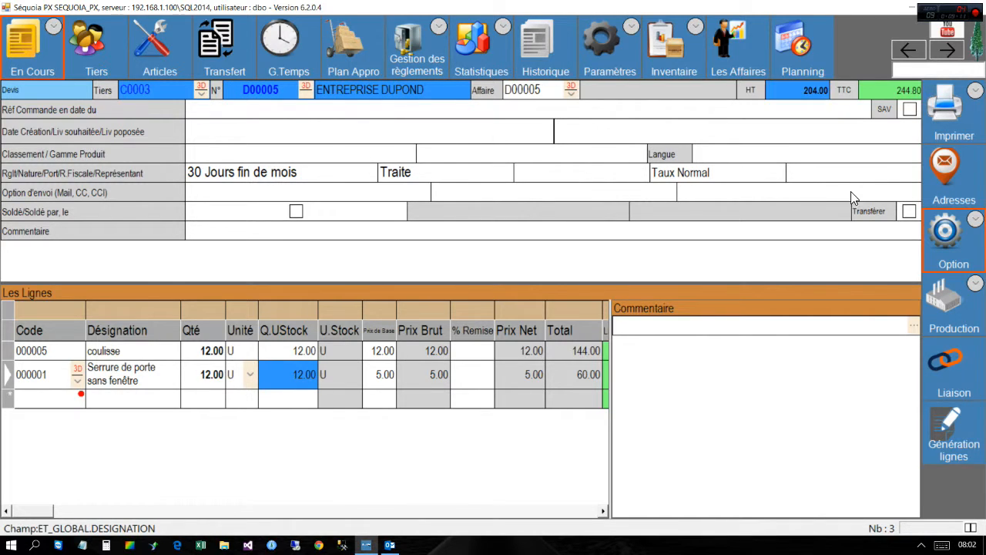
{"action": "left_click", "coordinate": [274, 212]}
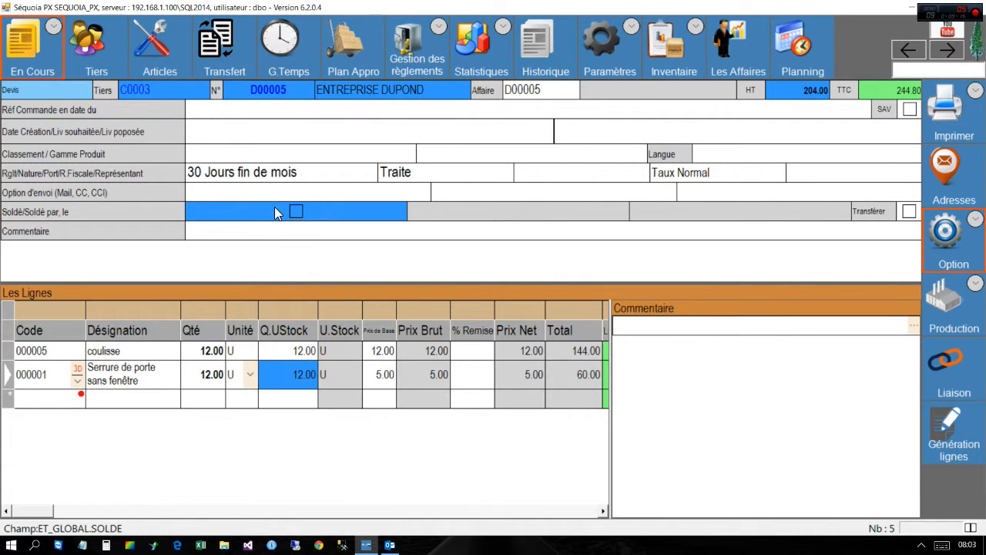
{"action": "right_click", "coordinate": [275, 206]}
{"action": "mouse_move", "coordinate": [383, 416]}
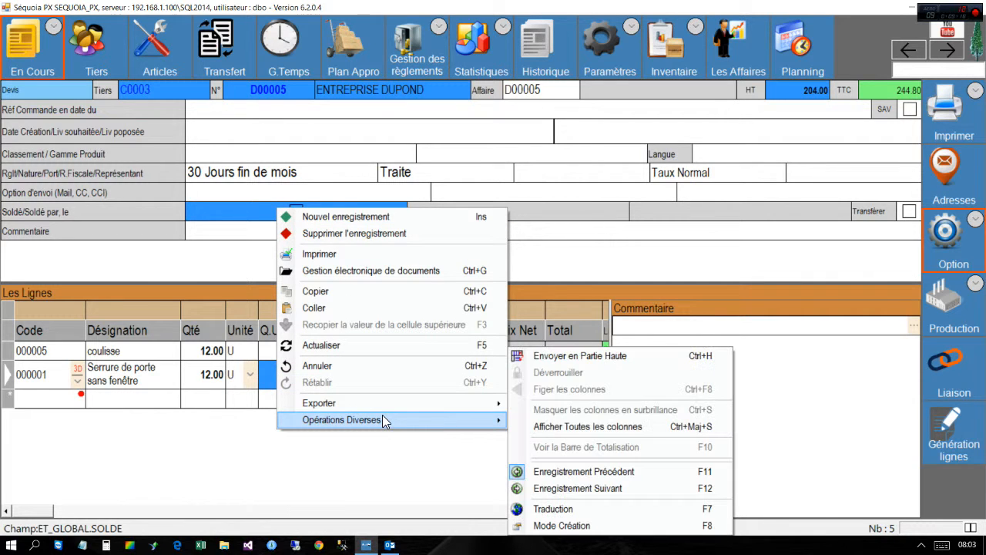
{"action": "left_click", "coordinate": [562, 360]}
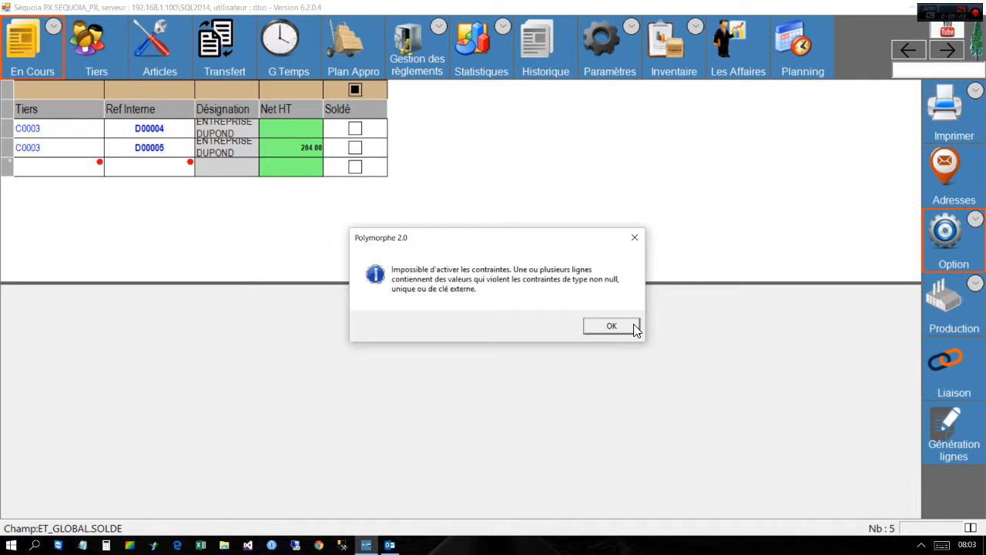
{"action": "left_click", "coordinate": [633, 325]}
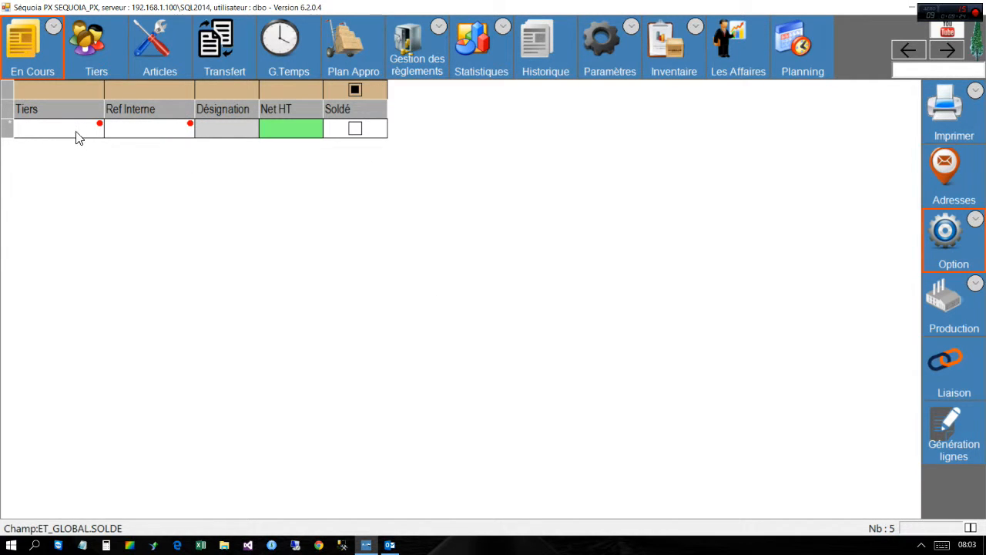
Step: Select the blank row of the reduced list and restore the full quote form with its article lines
{"action": "left_click", "coordinate": [76, 136]}
{"action": "left_click", "coordinate": [10, 131]}
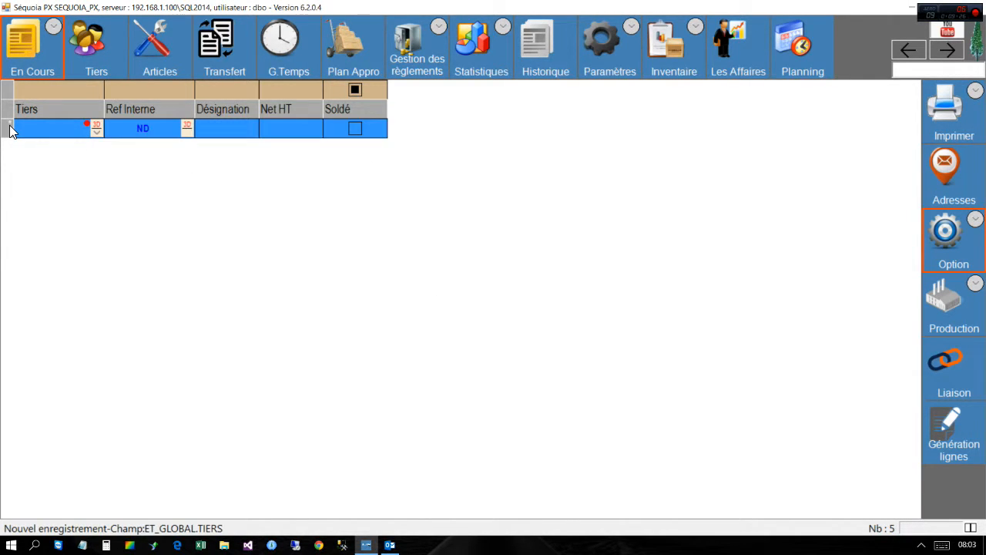
{"action": "right_click", "coordinate": [10, 131]}
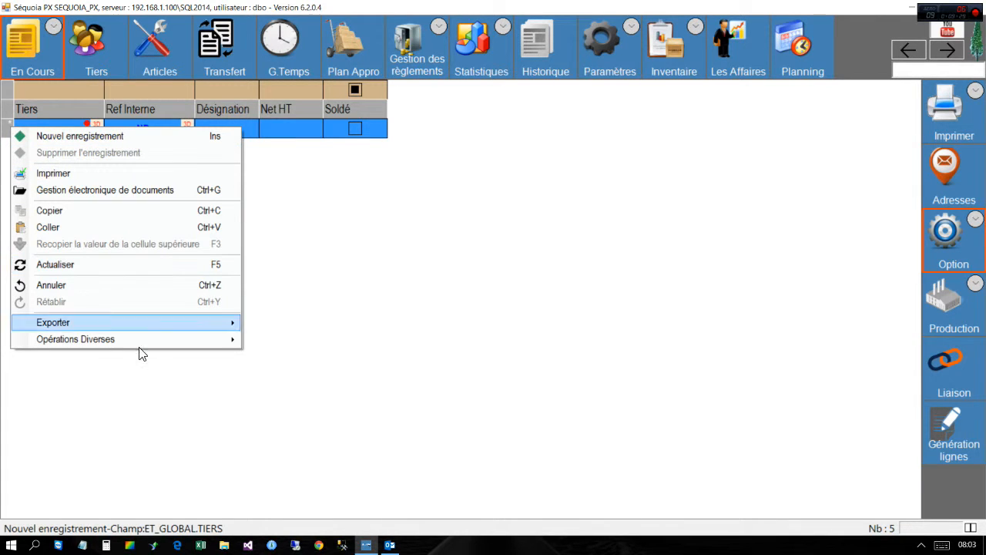
{"action": "mouse_move", "coordinate": [147, 341]}
{"action": "left_click", "coordinate": [284, 340]}
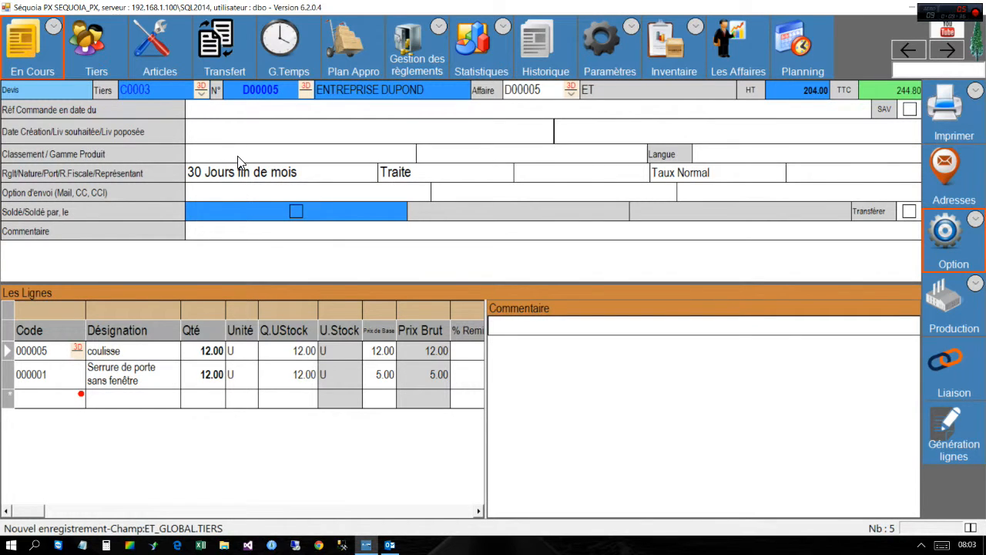
Step: Examine the Ventes, Achats and Production entries under En Cours and the application's list of available menus
{"action": "left_click", "coordinate": [299, 351]}
{"action": "left_click", "coordinate": [285, 141]}
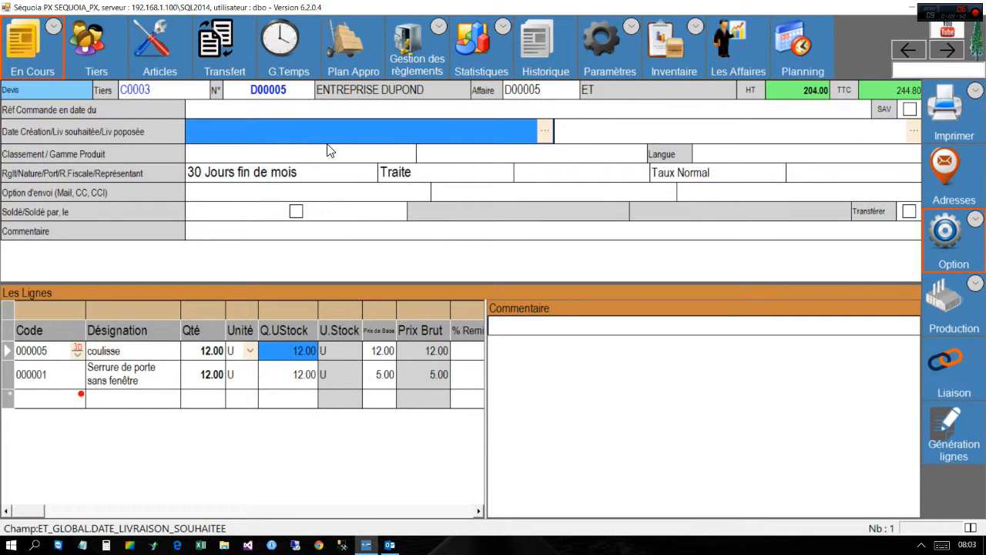
{"action": "left_click", "coordinate": [52, 27]}
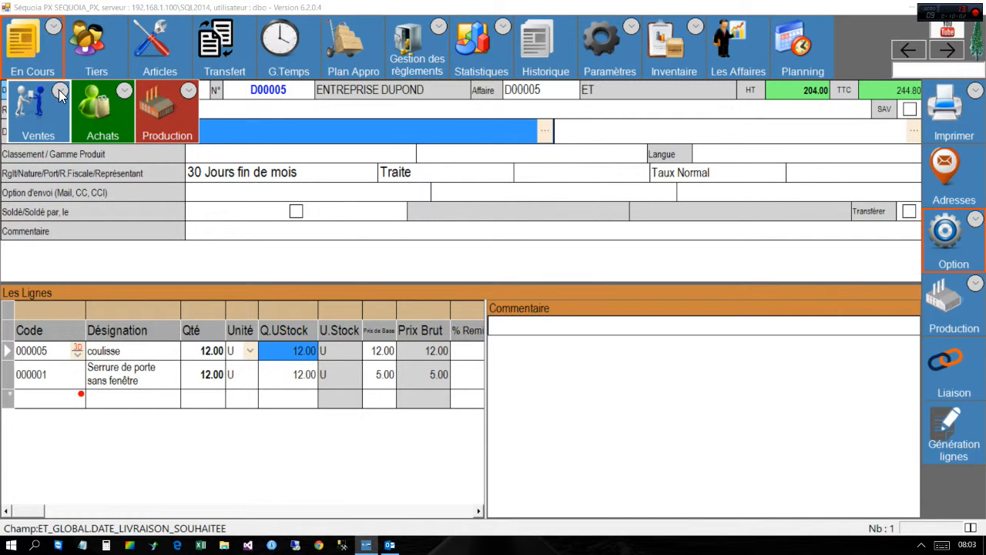
{"action": "left_click", "coordinate": [59, 91]}
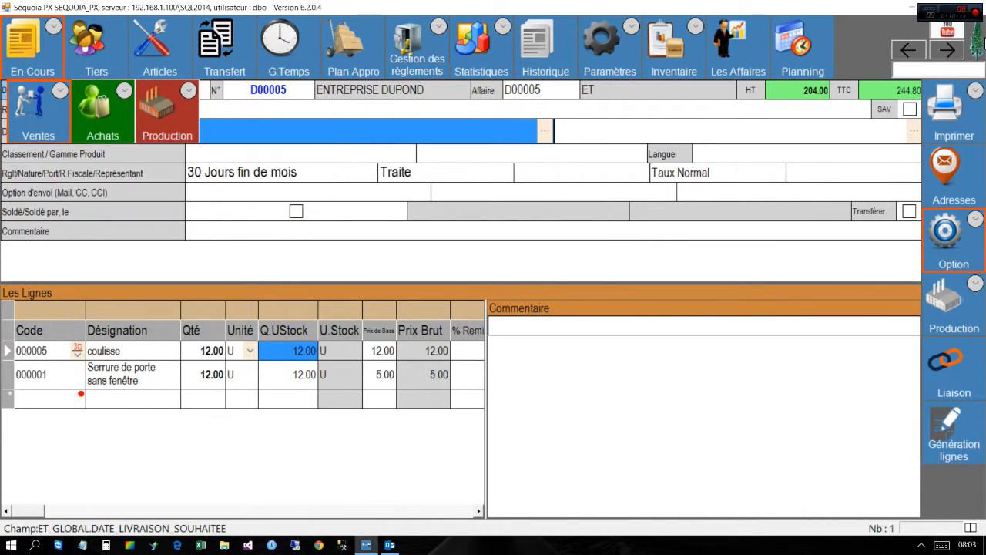
{"action": "left_click", "coordinate": [977, 37]}
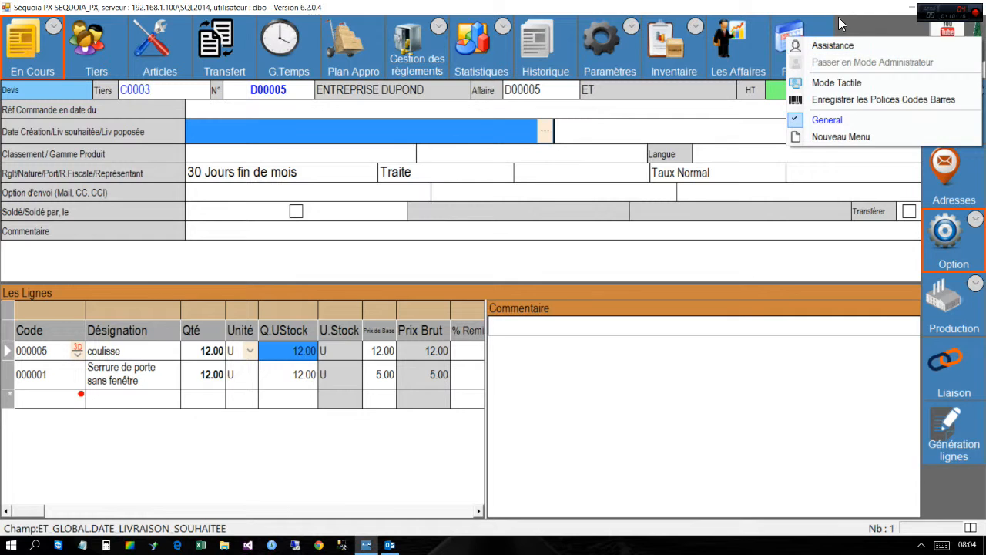
{"action": "left_click", "coordinate": [817, 32]}
{"action": "left_click_drag", "start_coordinate": [814, 34], "coordinate": [39, 71]}
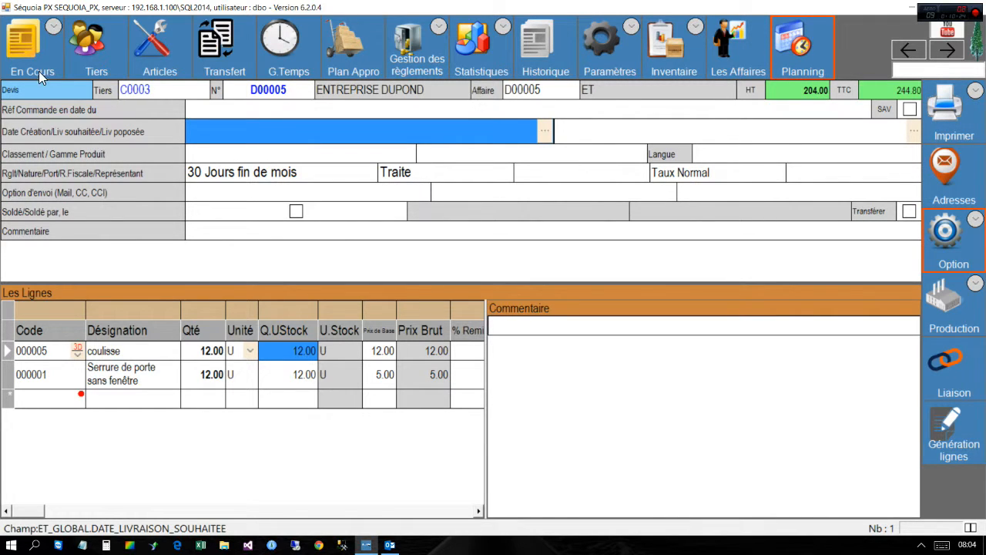
Step: Turn on selection mode for the General menu's actions and copy En Cours, Articles and G.Temps
{"action": "left_click", "coordinate": [54, 27]}
{"action": "right_click", "coordinate": [58, 29]}
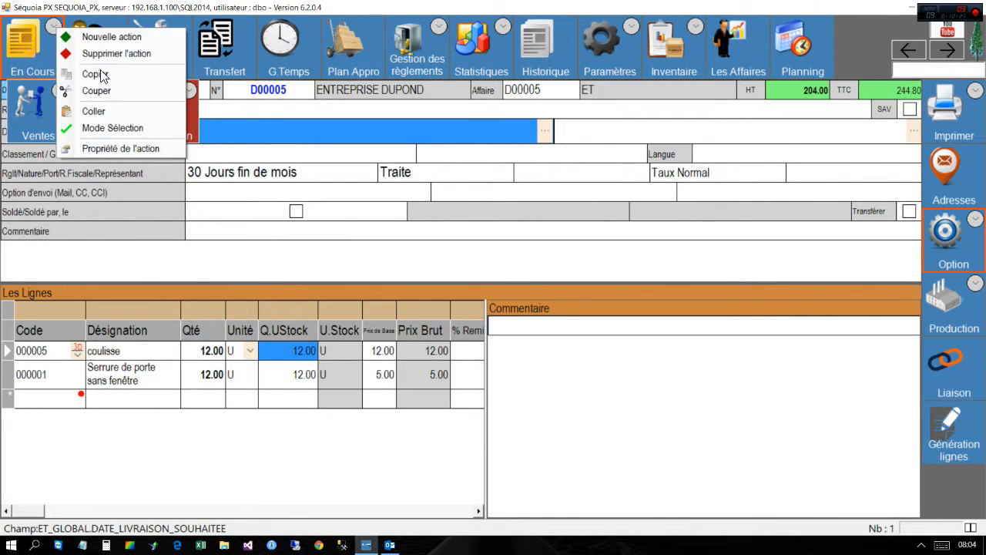
{"action": "left_click", "coordinate": [134, 128]}
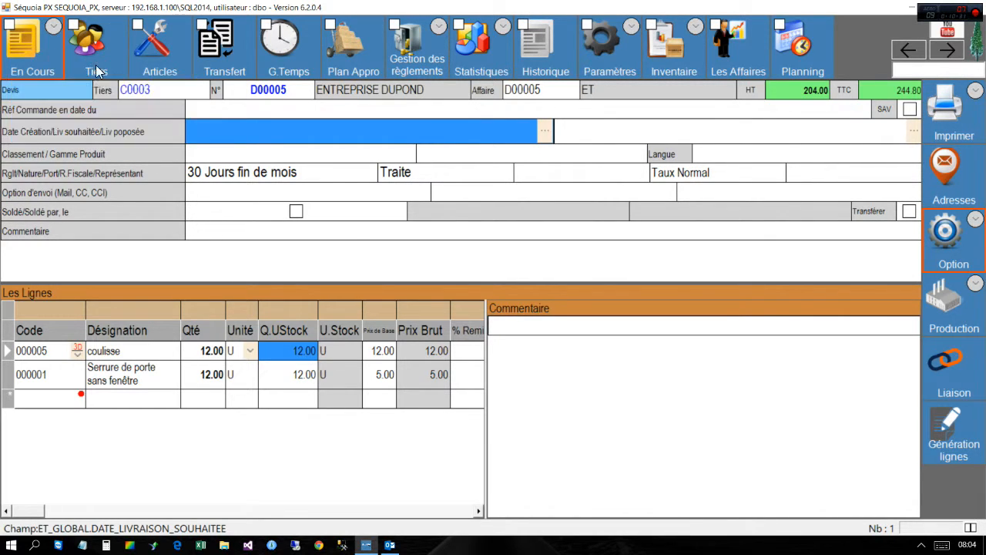
{"action": "left_click", "coordinate": [154, 47]}
{"action": "left_click", "coordinate": [292, 53]}
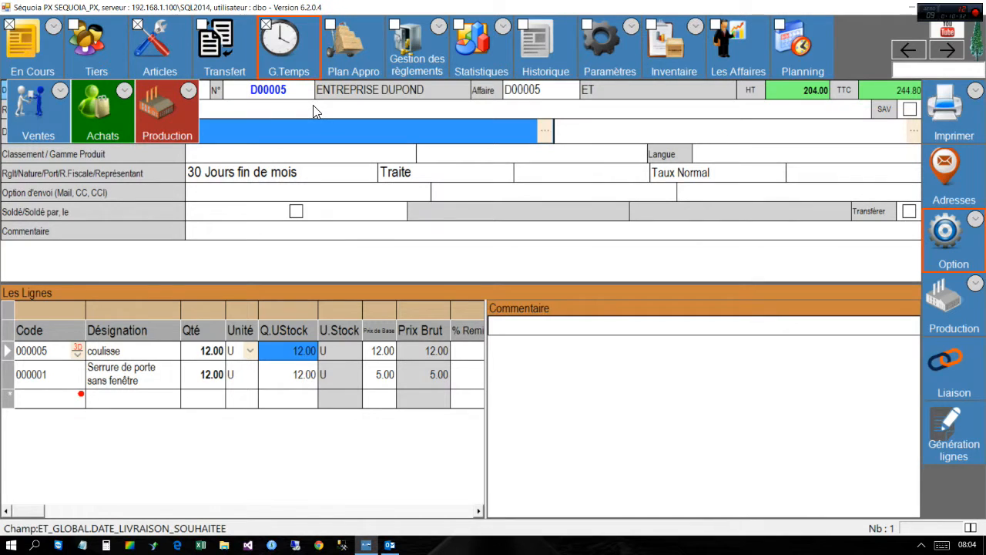
{"action": "right_click", "coordinate": [287, 87]}
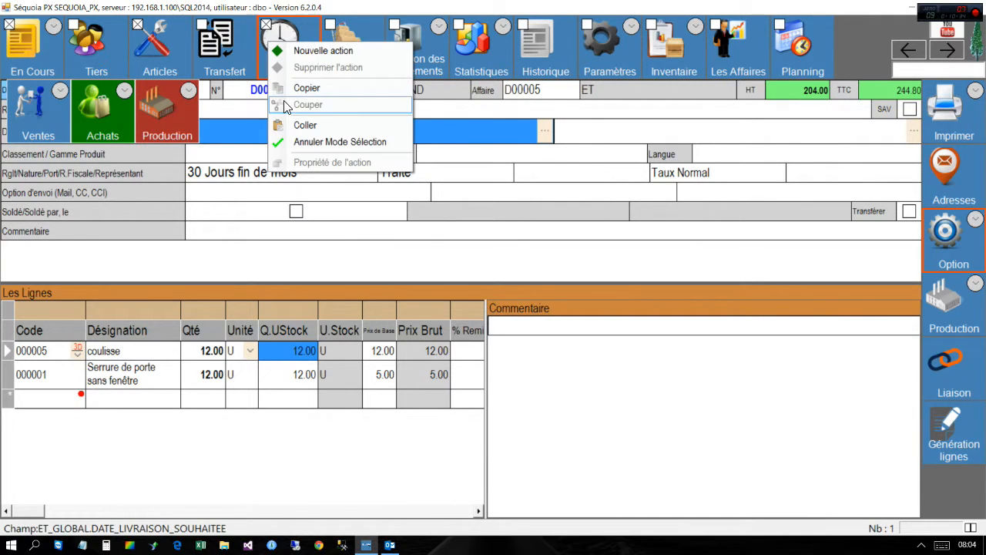
{"action": "left_click", "coordinate": [289, 88]}
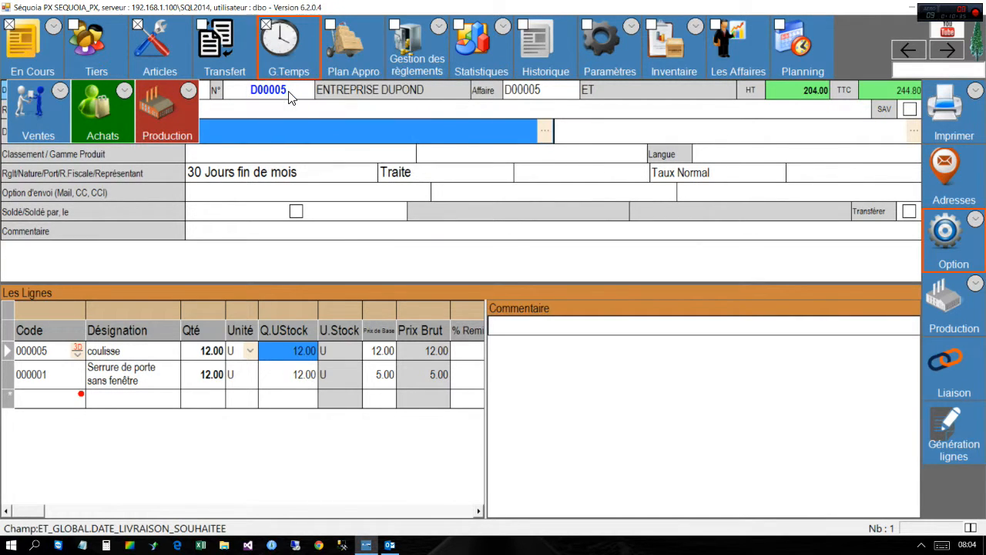
Step: Create a new menu titled Divers and paste the copied actions into it
{"action": "right_click", "coordinate": [982, 35]}
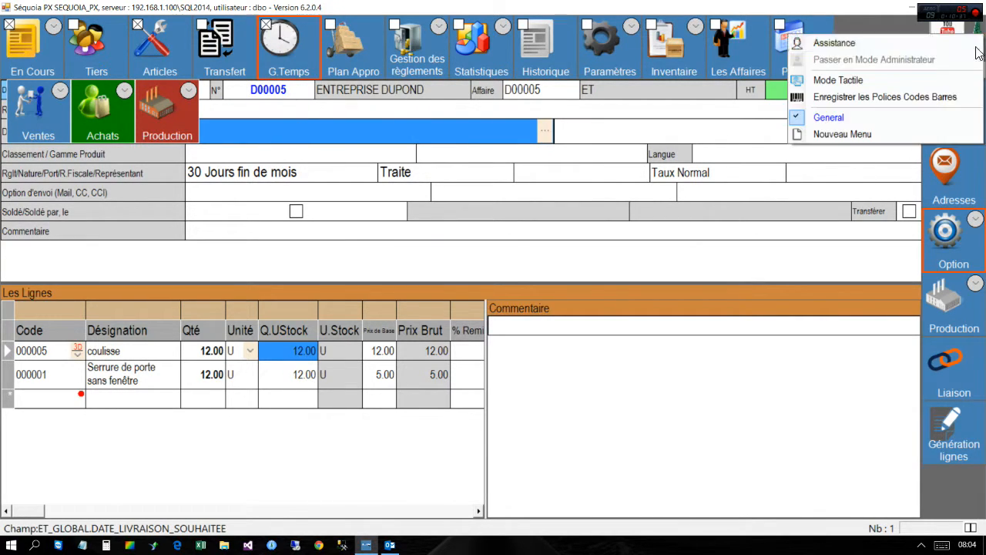
{"action": "left_click", "coordinate": [853, 138]}
{"action": "type", "text": "Ac"}
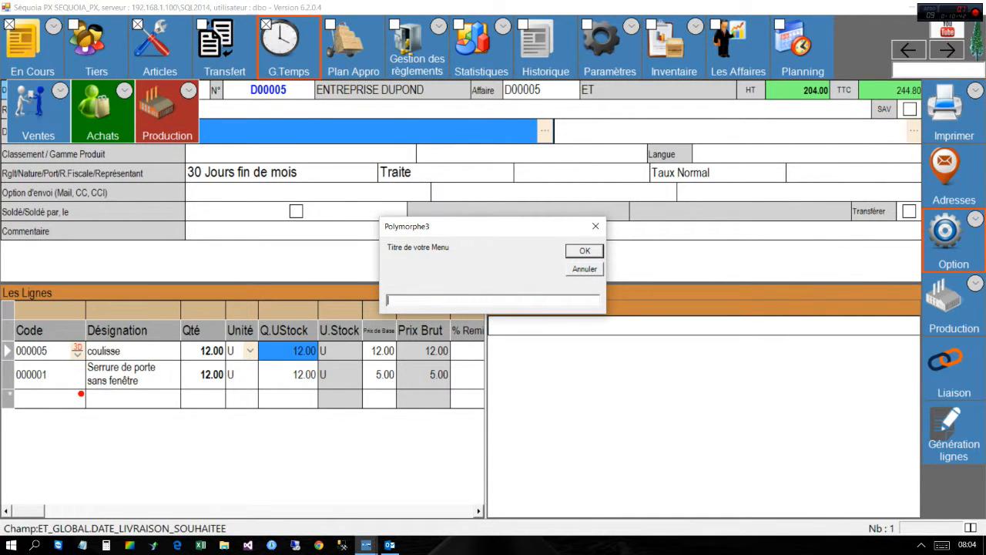
{"action": "type", "text": "Divers"}
{"action": "key", "text": "Return"}
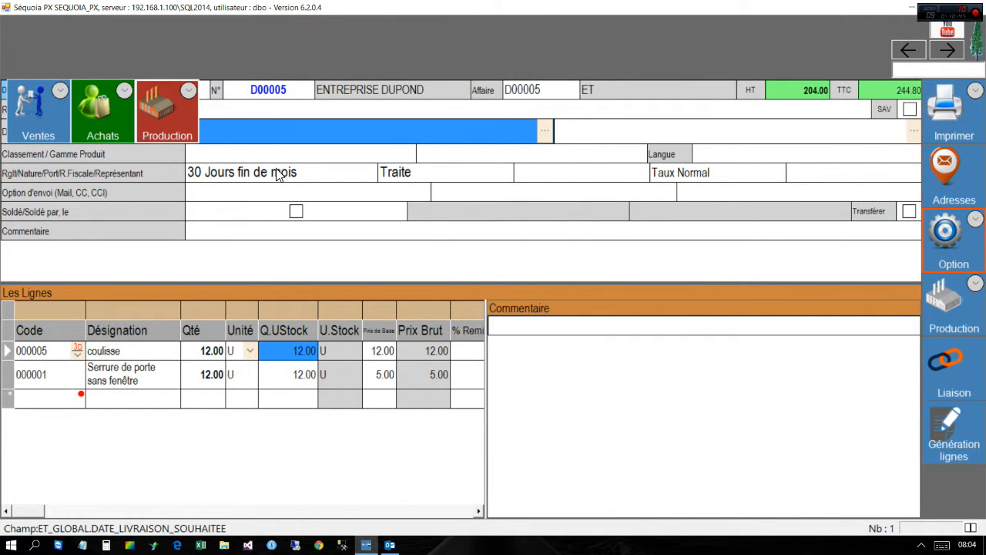
{"action": "right_click", "coordinate": [34, 37]}
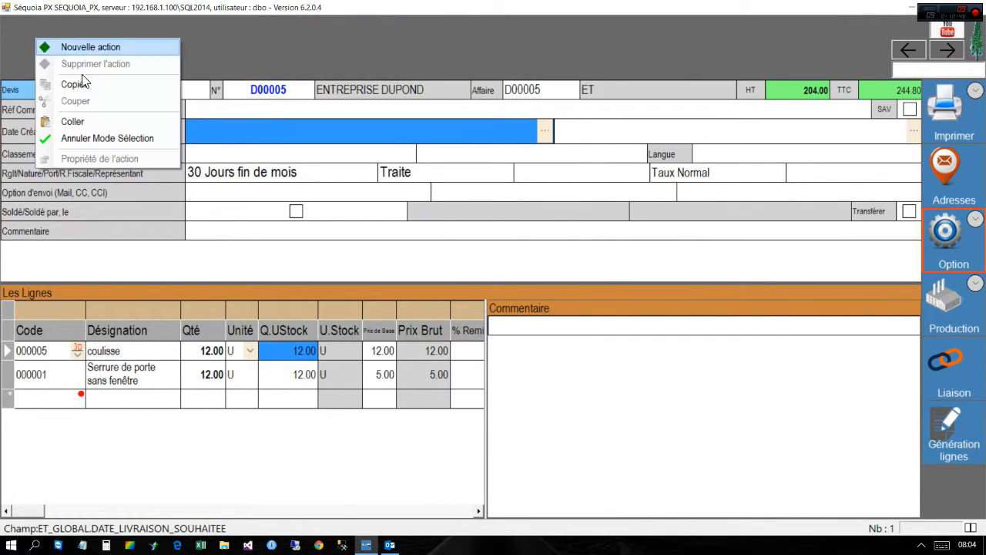
{"action": "left_click", "coordinate": [93, 120]}
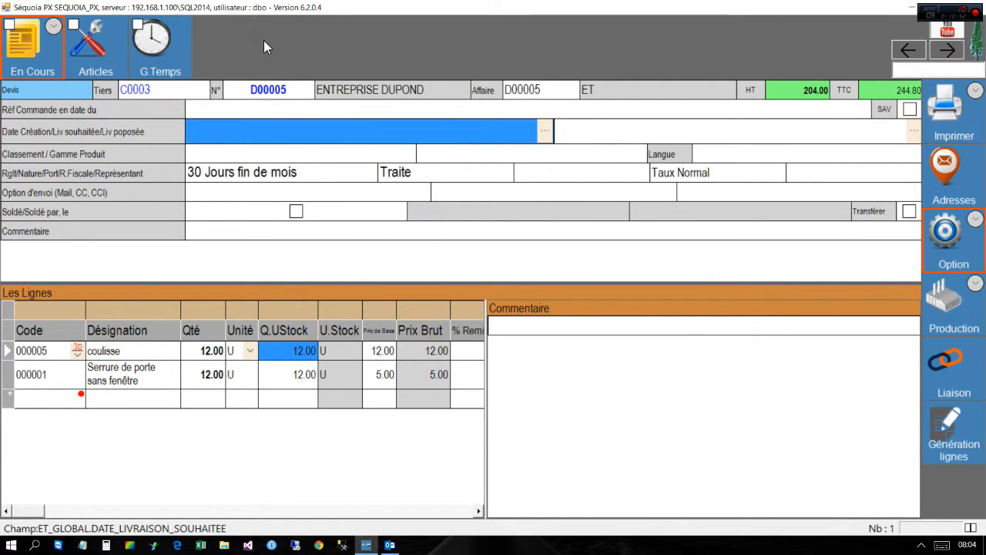
Step: Switch back to the General menu and cancel the selection mode on its actions
{"action": "left_click", "coordinate": [979, 44]}
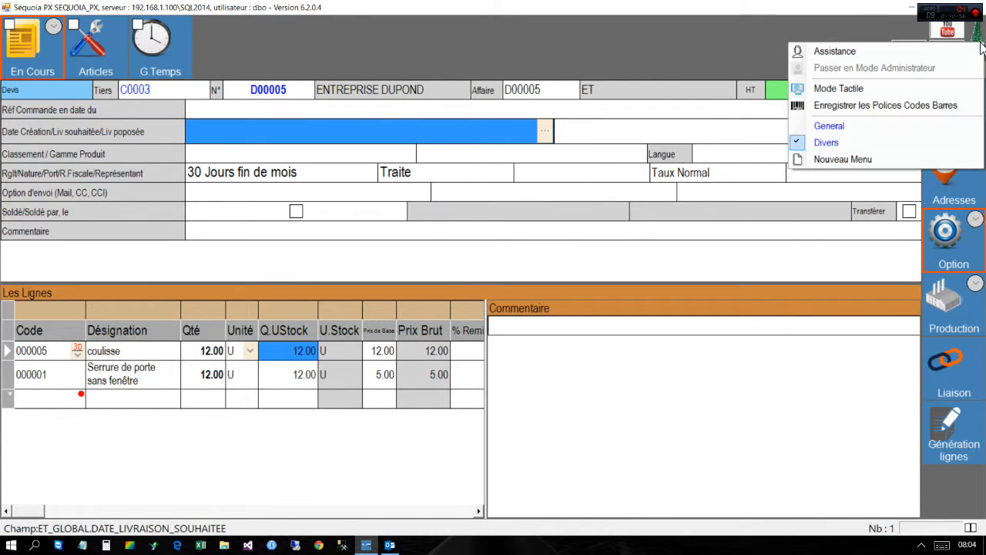
{"action": "left_click", "coordinate": [829, 126]}
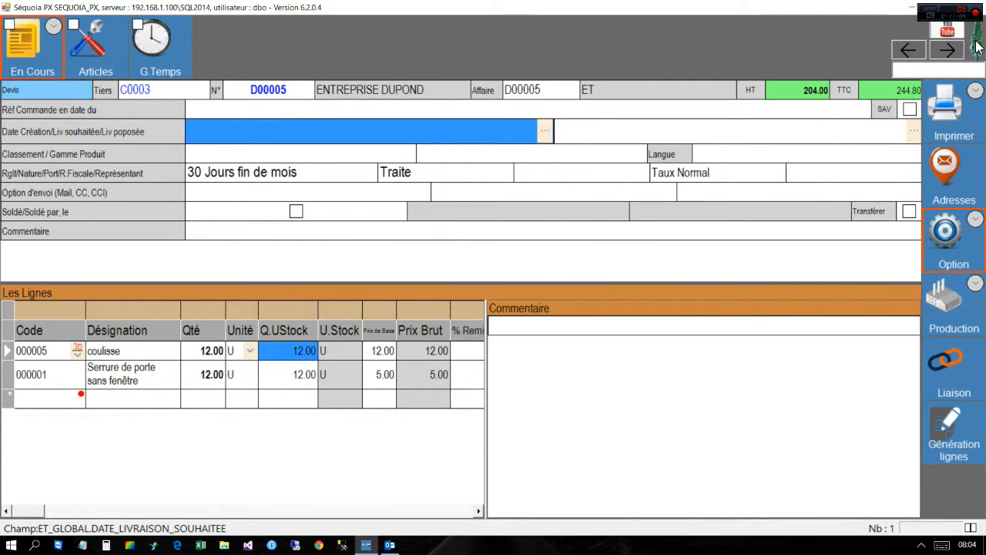
{"action": "mouse_move", "coordinate": [474, 56]}
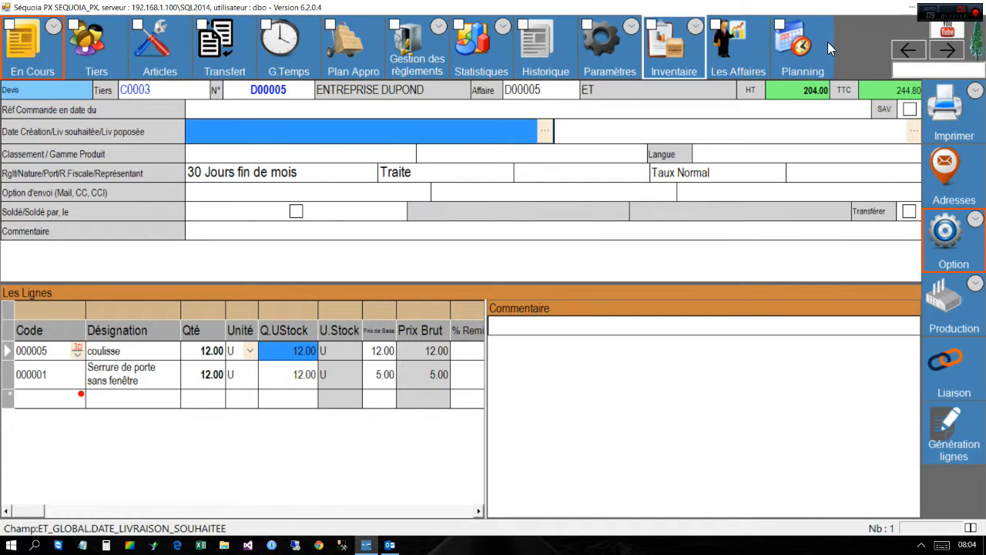
{"action": "right_click", "coordinate": [802, 49]}
{"action": "left_click", "coordinate": [838, 151]}
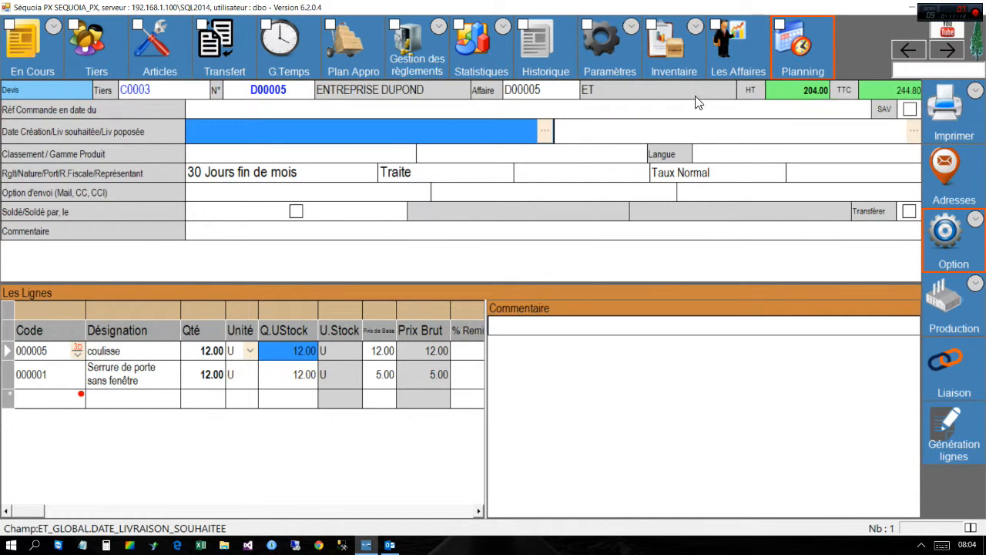
Step: List all Tiers records, view the PERSONNEL record P0001, and return to the list
{"action": "left_click", "coordinate": [81, 51]}
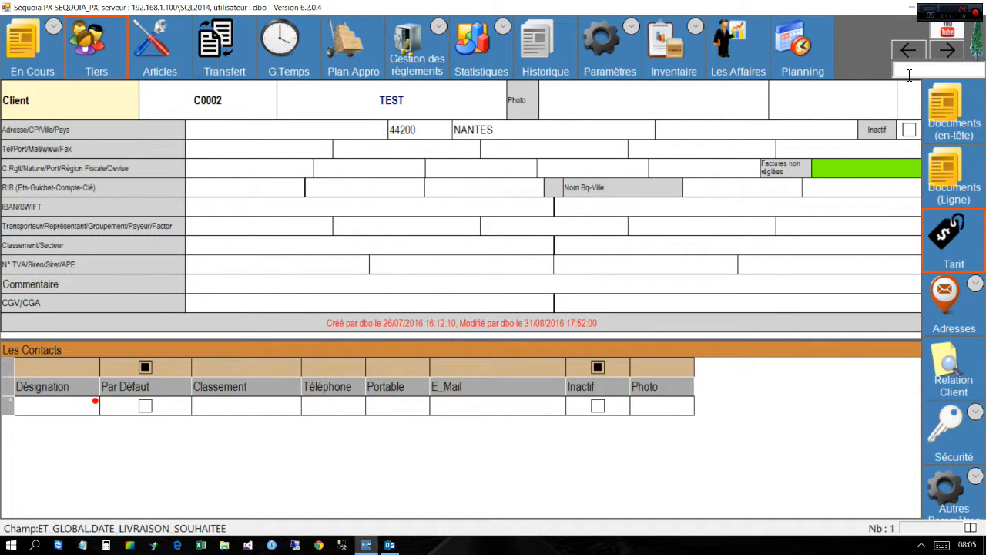
{"action": "double_click", "coordinate": [909, 74]}
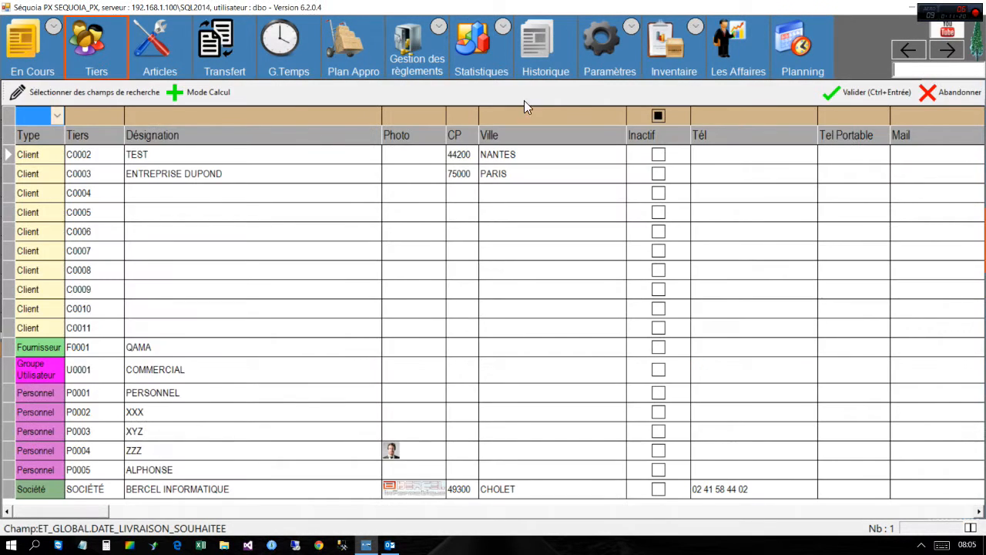
{"action": "left_click", "coordinate": [173, 396]}
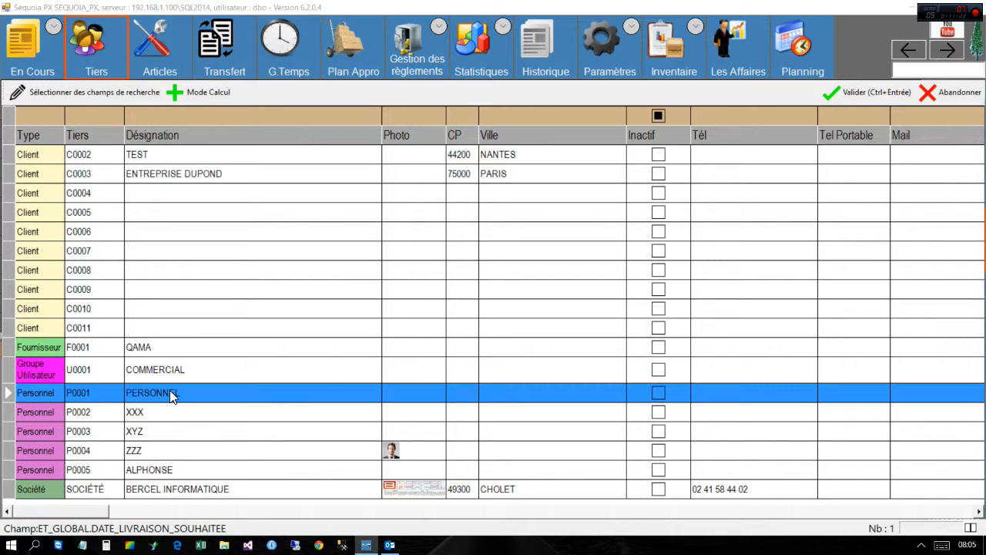
{"action": "double_click", "coordinate": [171, 393]}
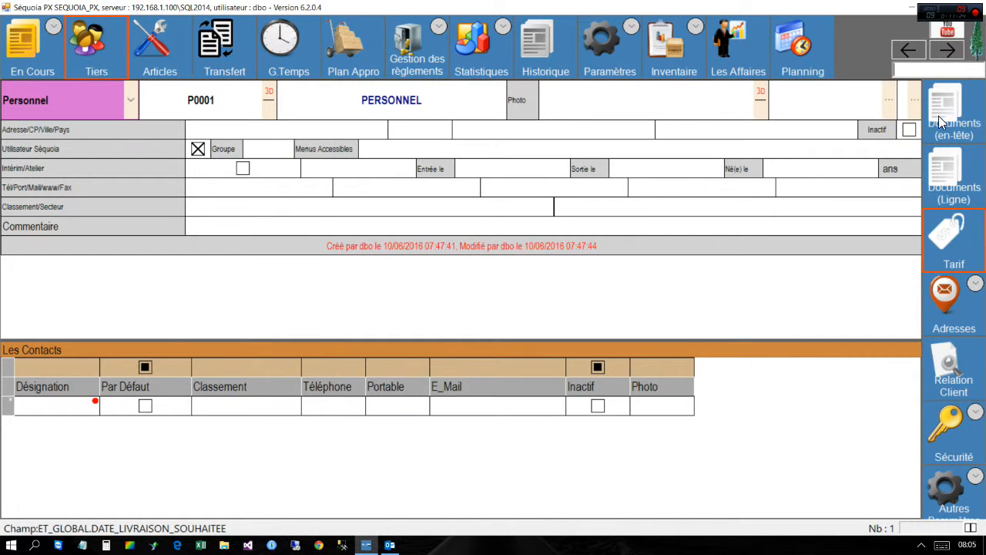
{"action": "key", "text": "Escape"}
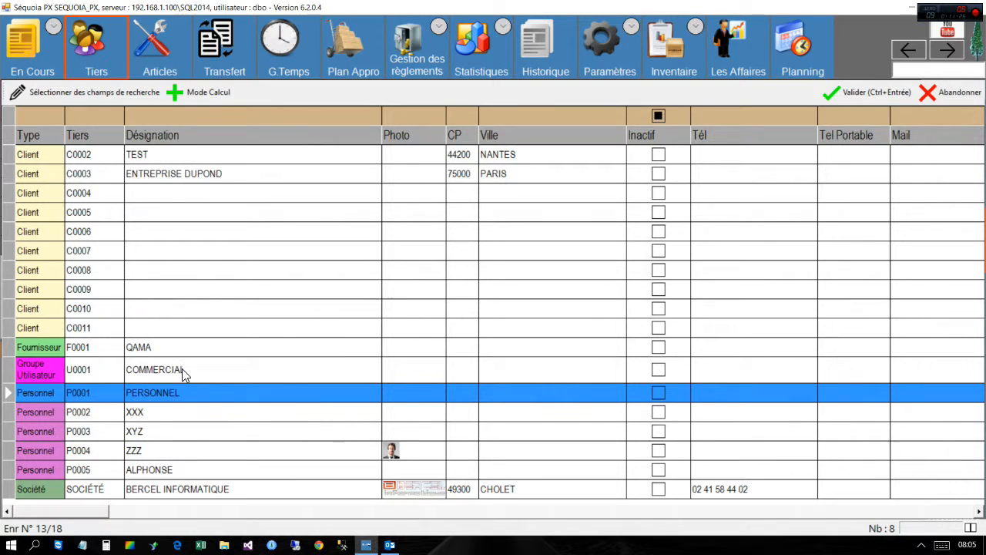
Step: View the COMMERCIAL user group record U0001 and return to the Tiers list
{"action": "left_click", "coordinate": [181, 369]}
{"action": "double_click", "coordinate": [182, 369]}
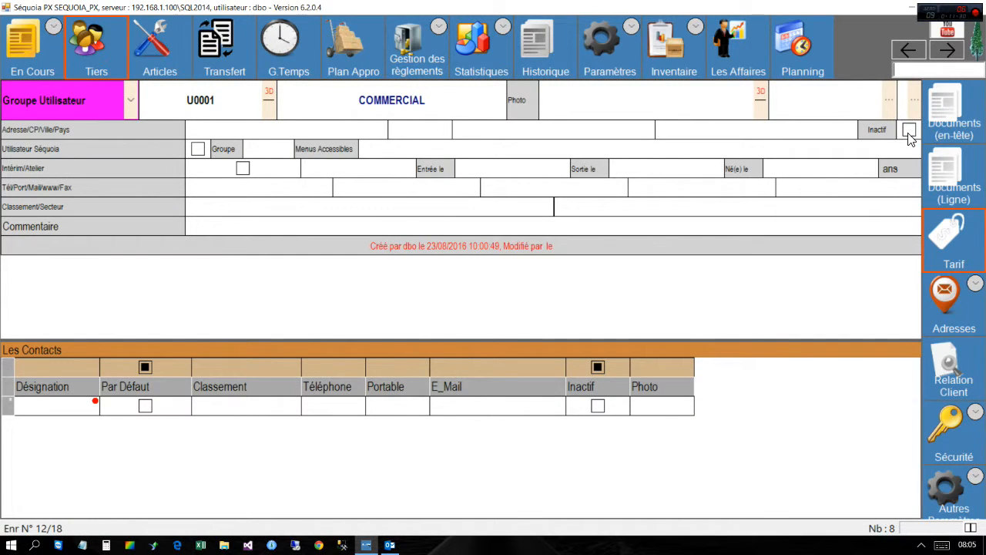
{"action": "key", "text": "Escape"}
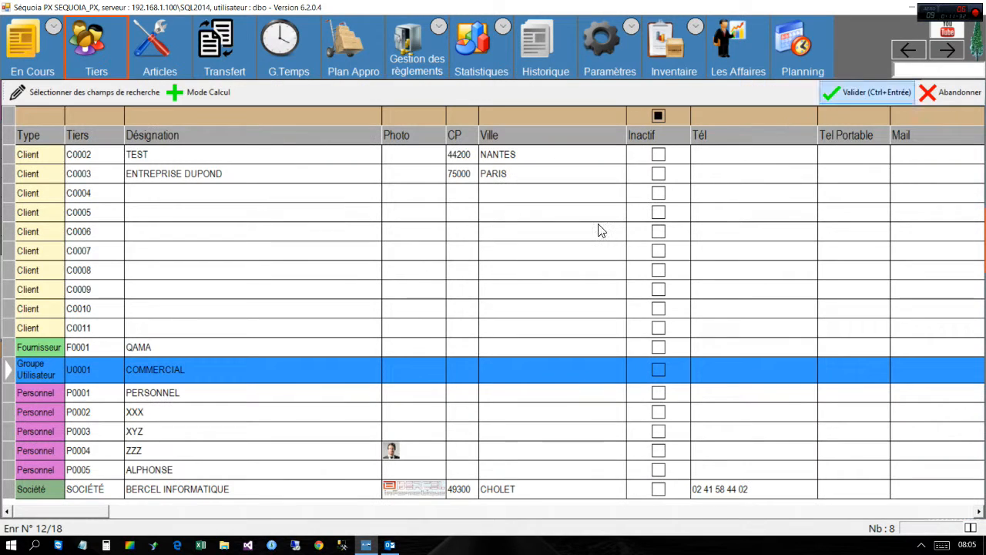
Step: Open the Personnel record P0004 (ZZZ) and choose Divers as its accessible menu
{"action": "left_click", "coordinate": [299, 453]}
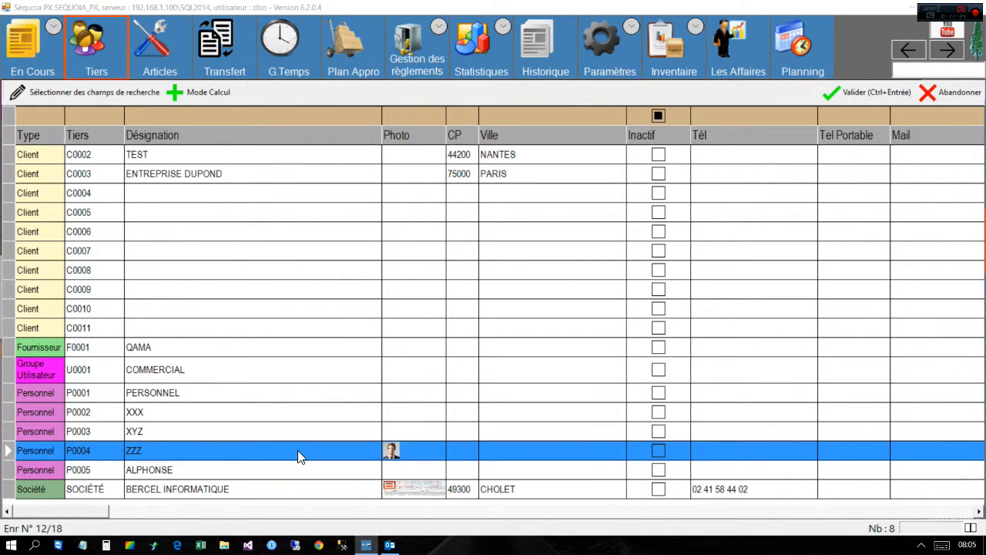
{"action": "double_click", "coordinate": [297, 450]}
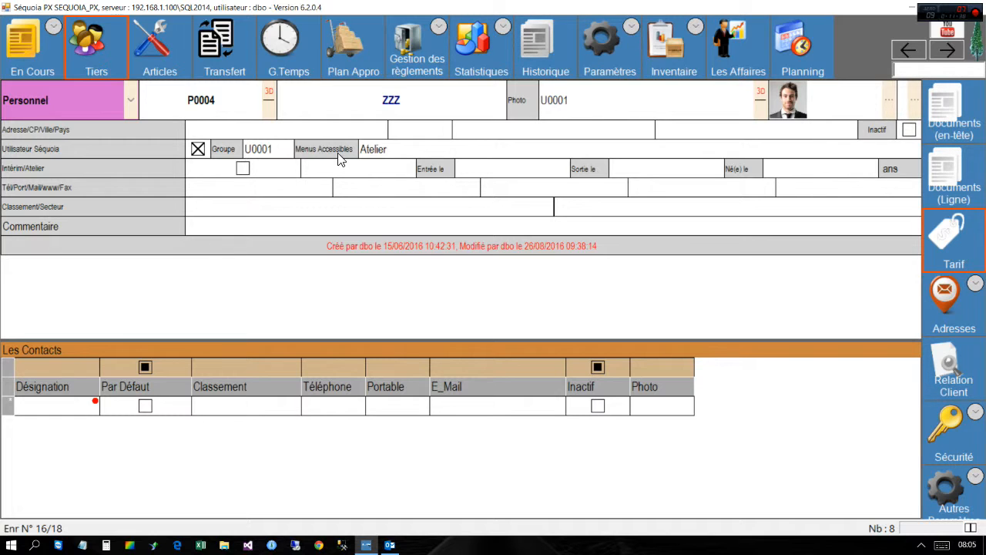
{"action": "left_click", "coordinate": [373, 151]}
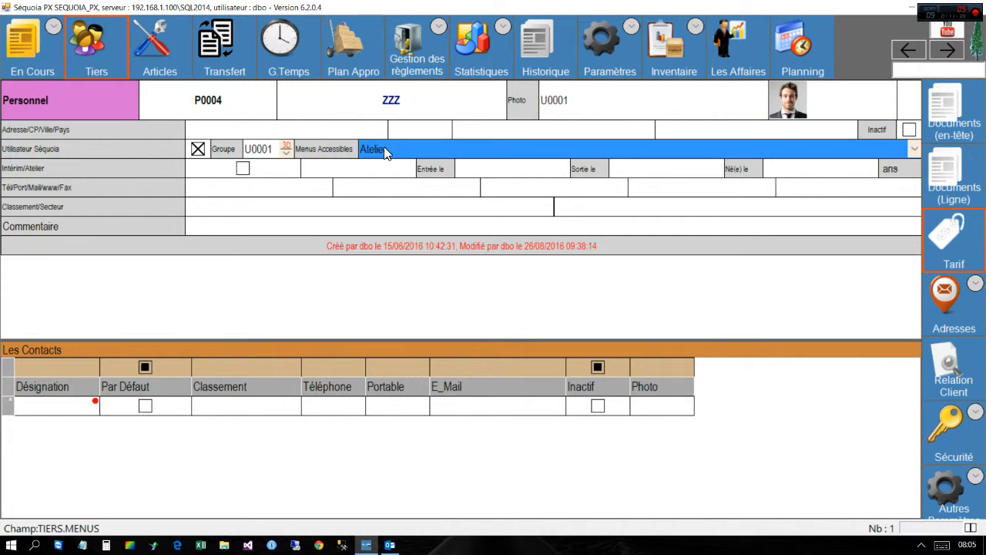
{"action": "left_click", "coordinate": [916, 150]}
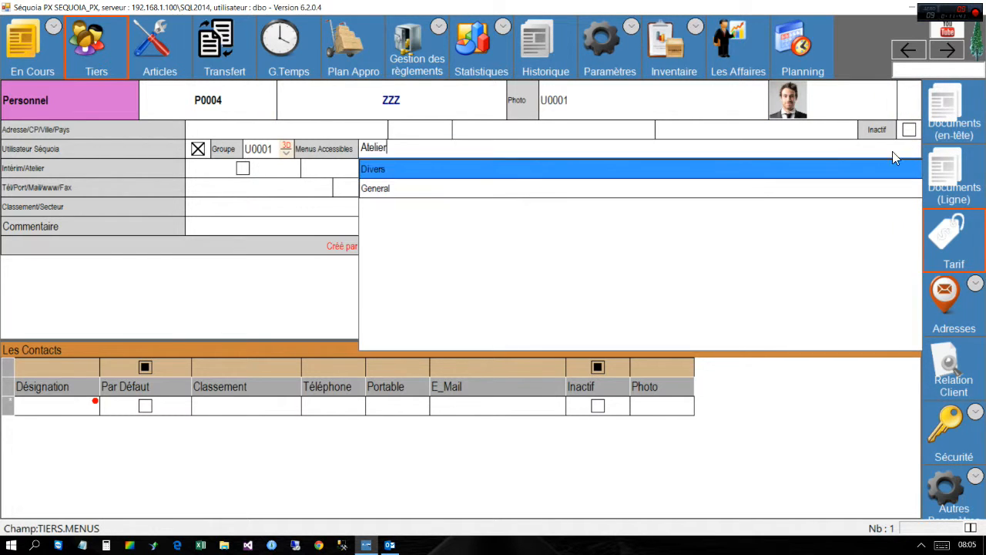
{"action": "left_click", "coordinate": [385, 170]}
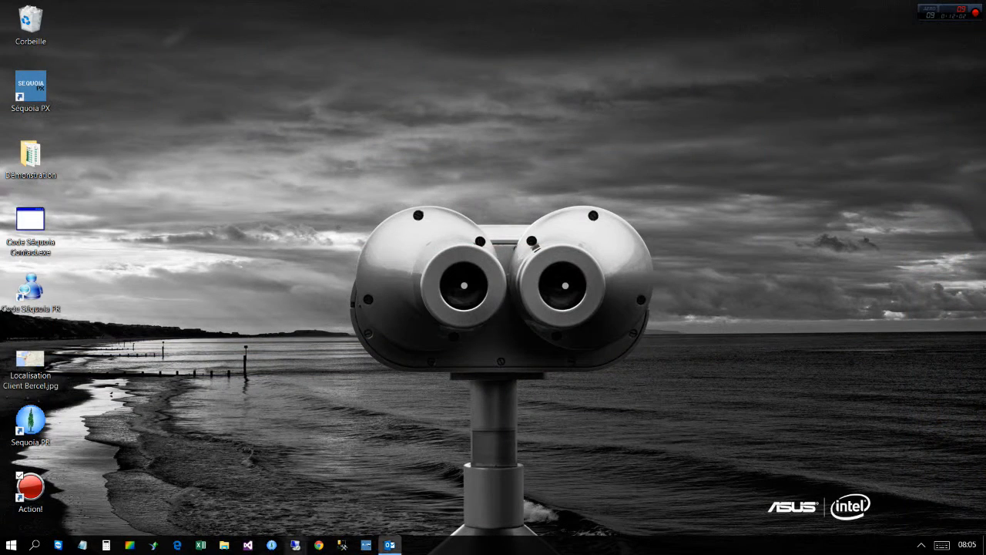
{"action": "left_click", "coordinate": [921, 545]}
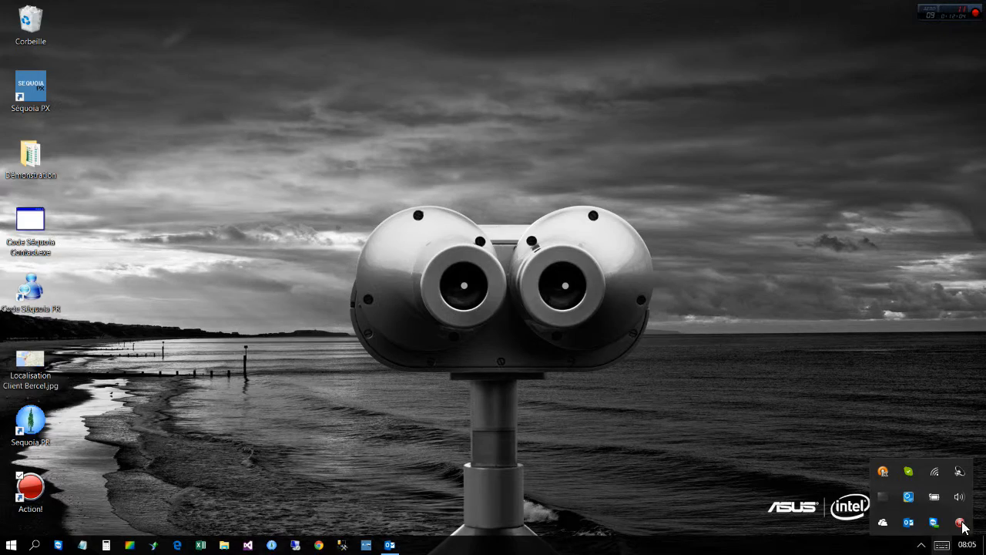